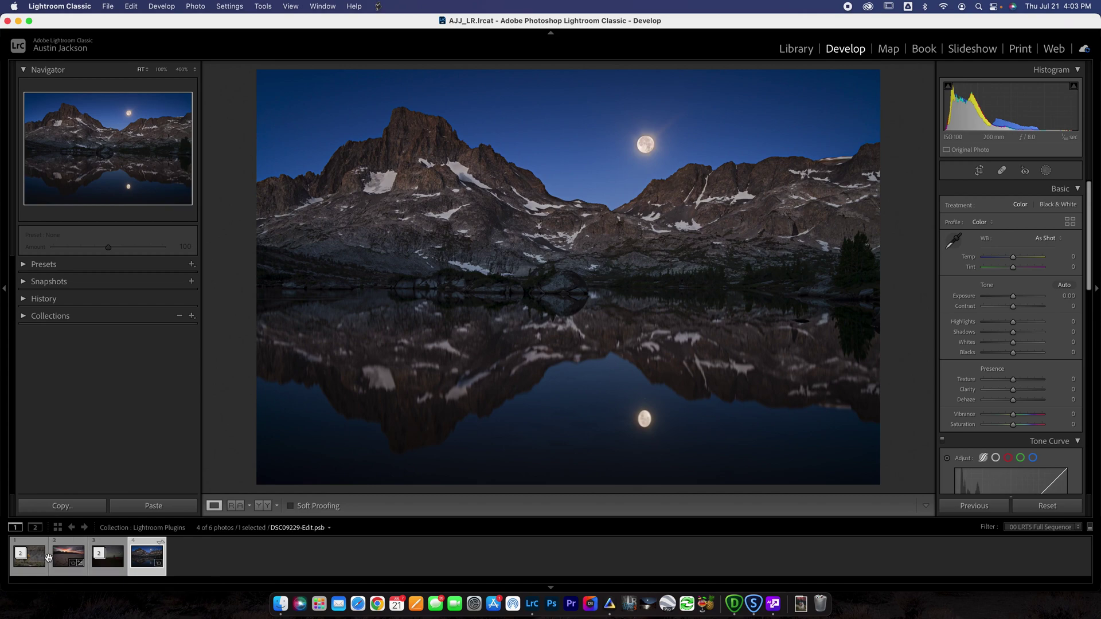
pyautogui.click(36, 569)
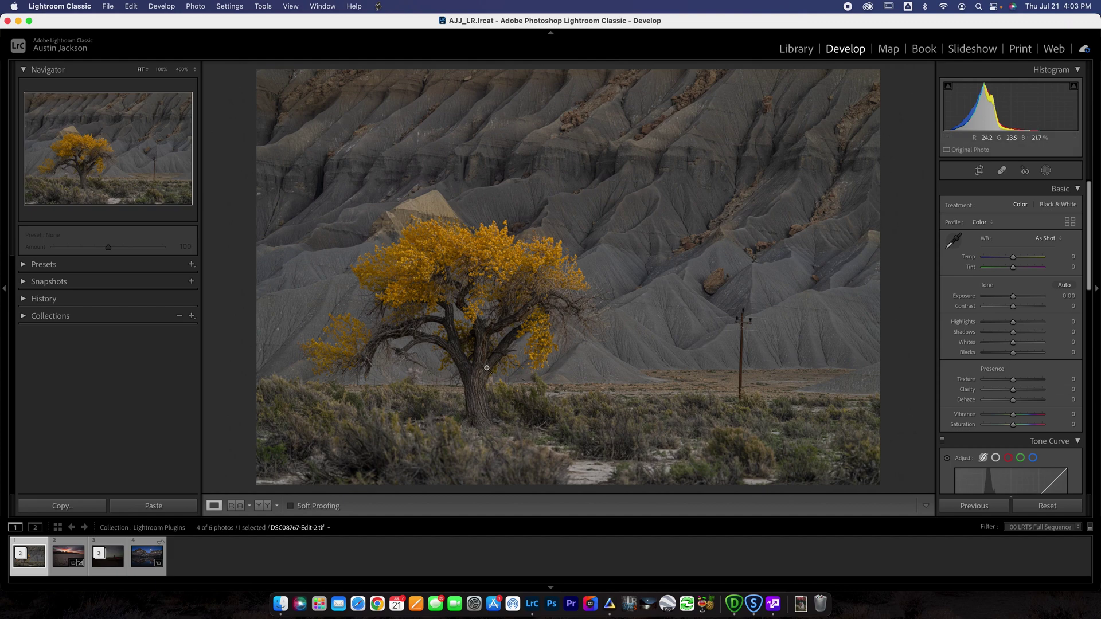
pyautogui.click(575, 292)
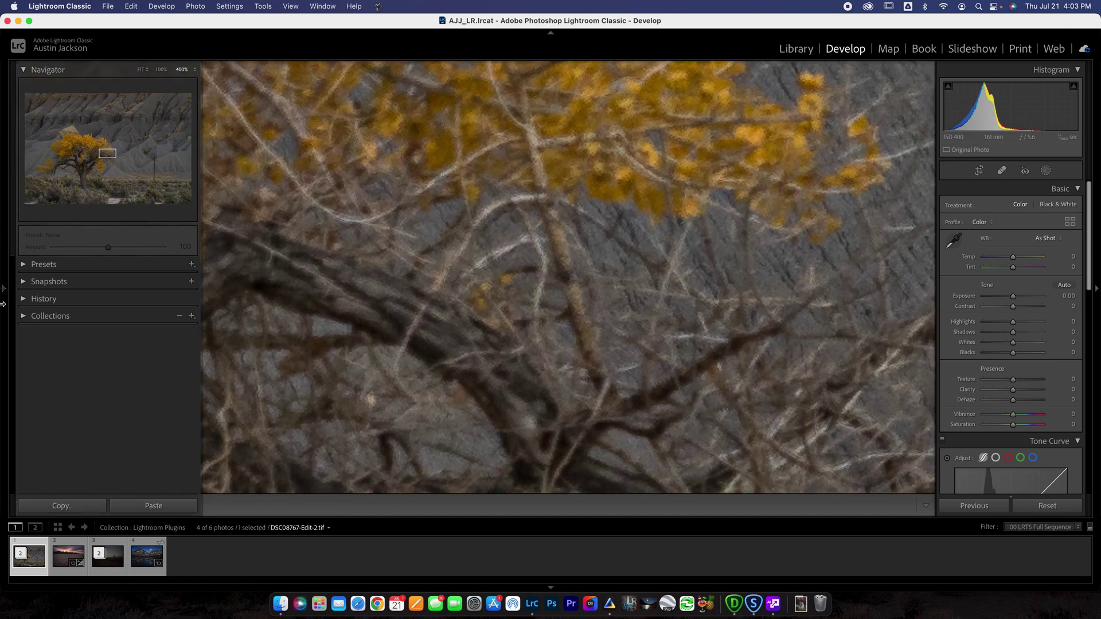
pyautogui.moveTo(575, 297); pyautogui.dragTo(642, 221)
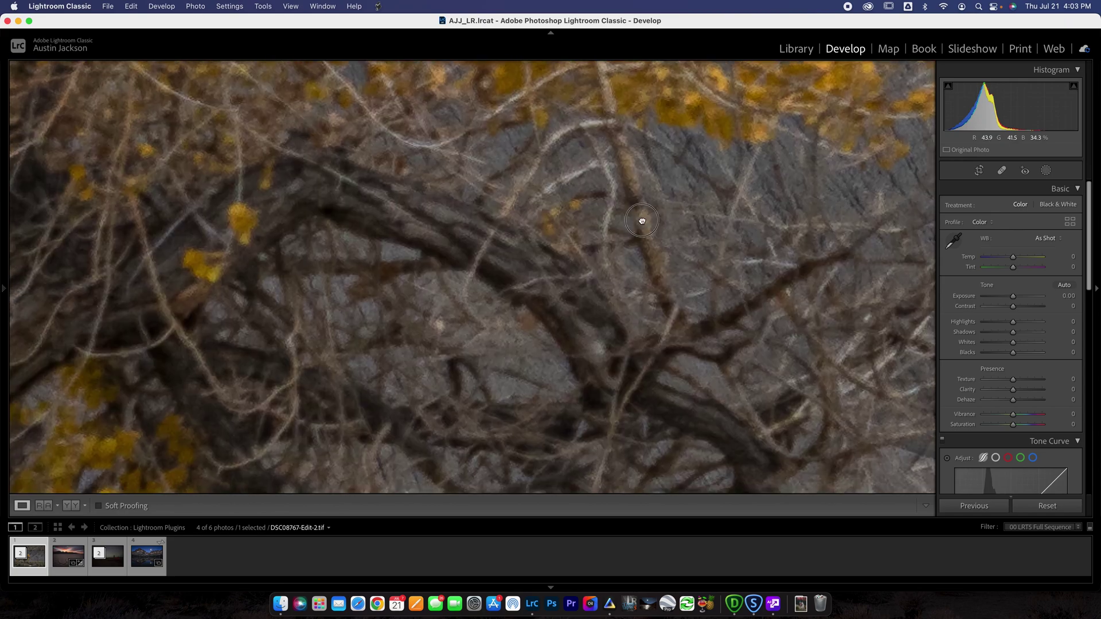
pyautogui.press('super+minus')
pyautogui.press('super+equal')
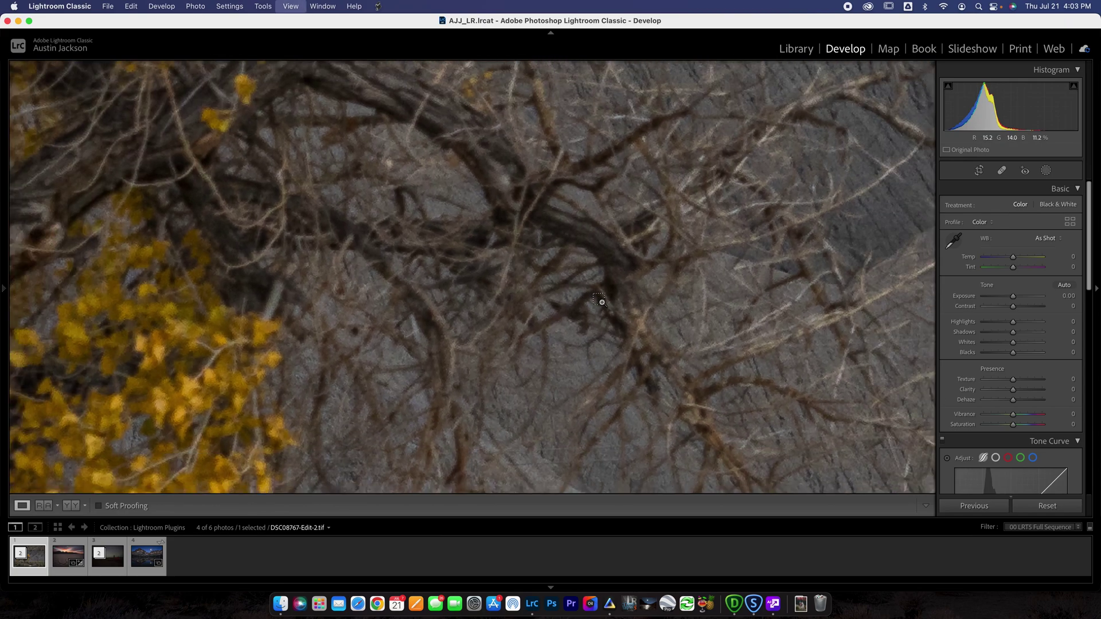
pyautogui.press('super+minus')
pyautogui.press('super+minus')
pyautogui.press('super+minus')
pyautogui.press('super+minus')
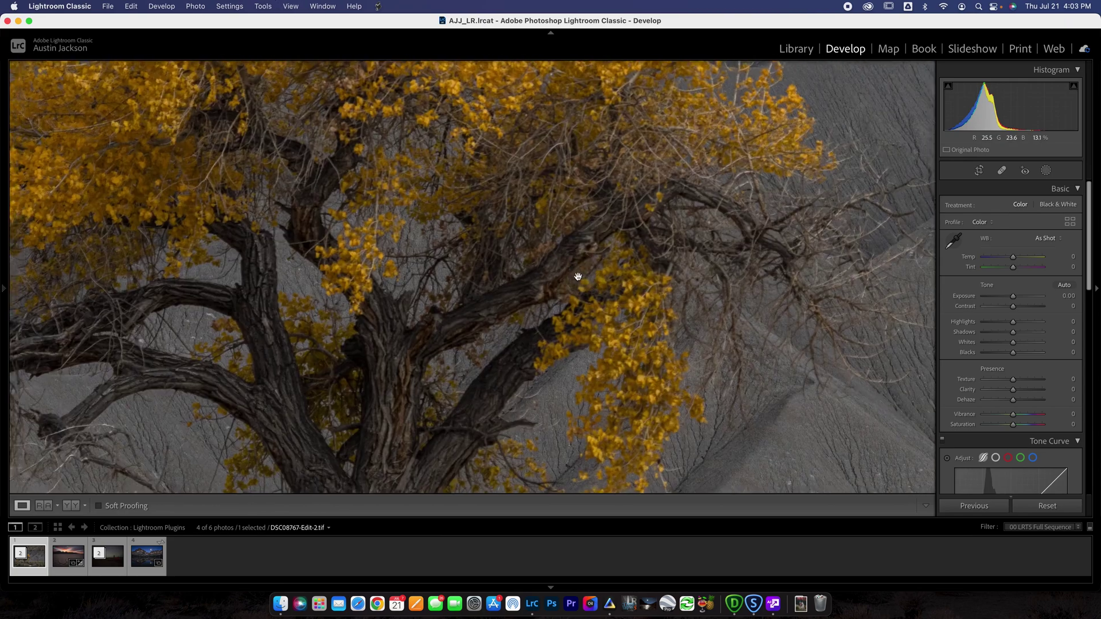
pyautogui.press('super+minus')
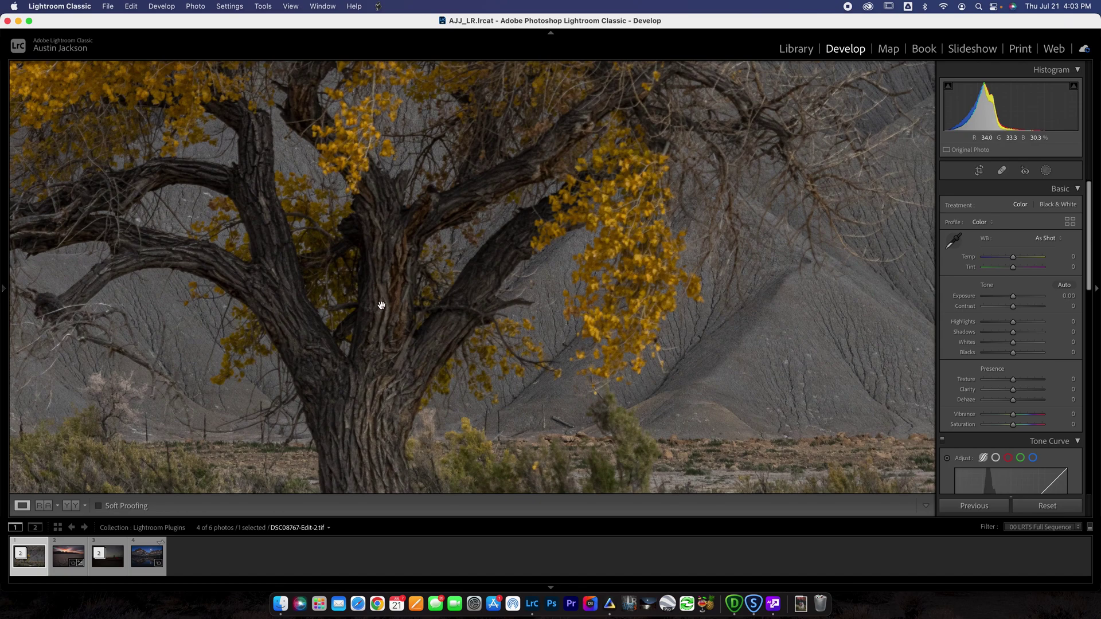
pyautogui.press('super+equal')
pyautogui.press('super+equal')
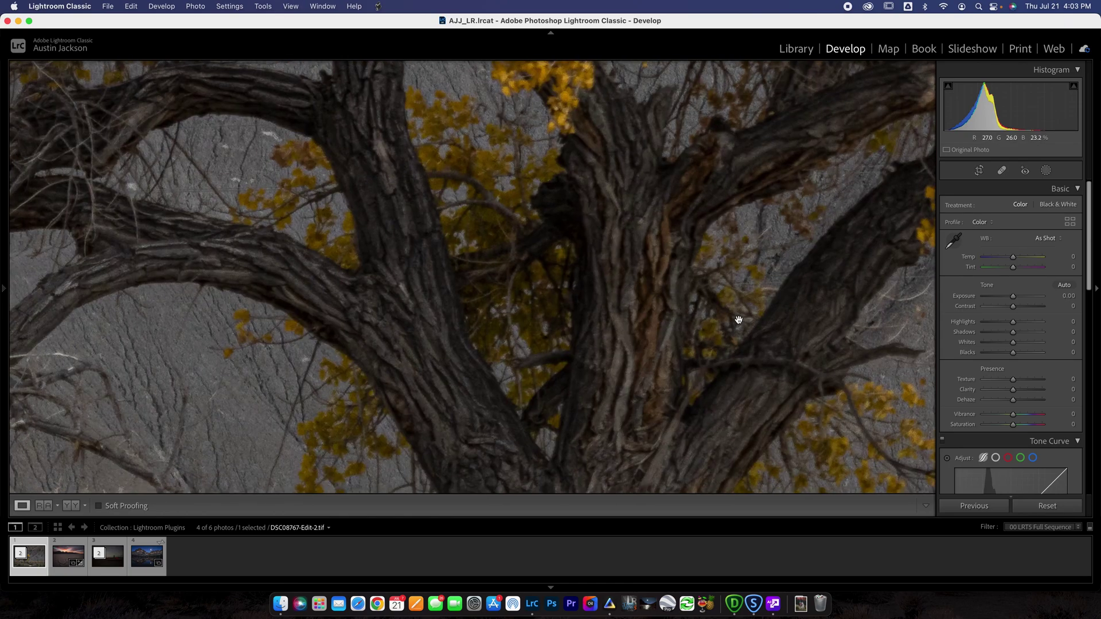
pyautogui.hscroll(20, 632, 320)
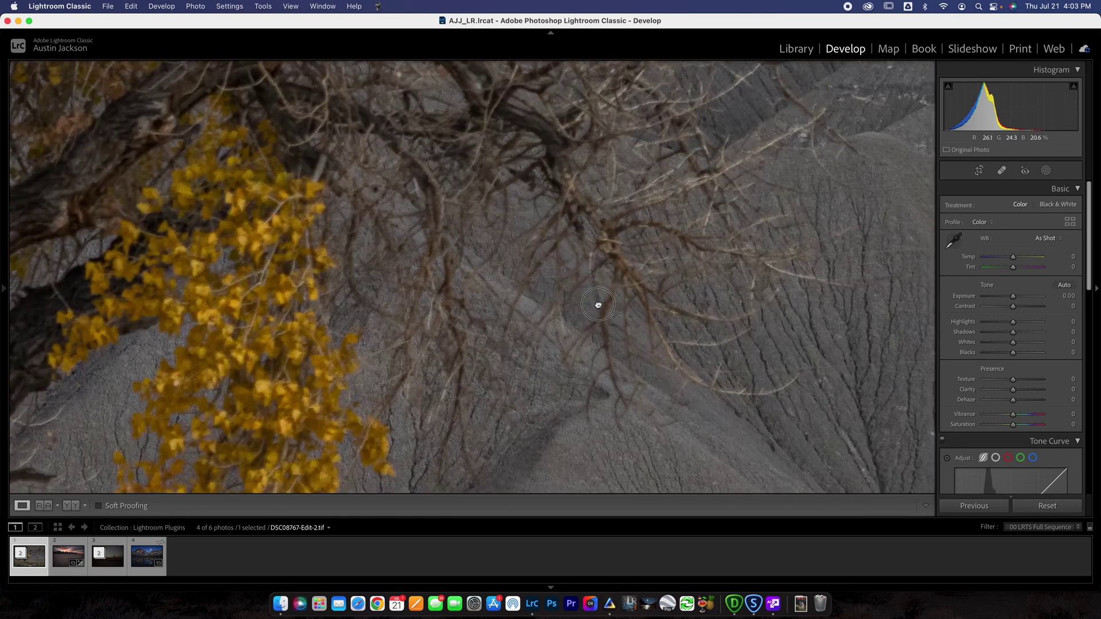
pyautogui.hscroll(8, 672, 248)
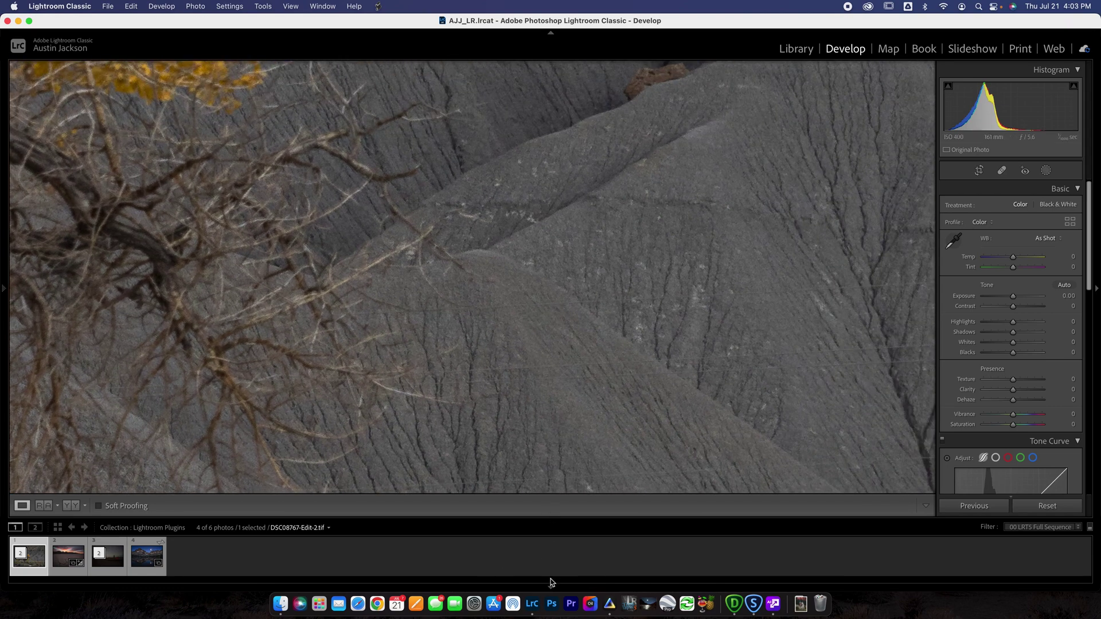
pyautogui.scroll(10, 639, 347)
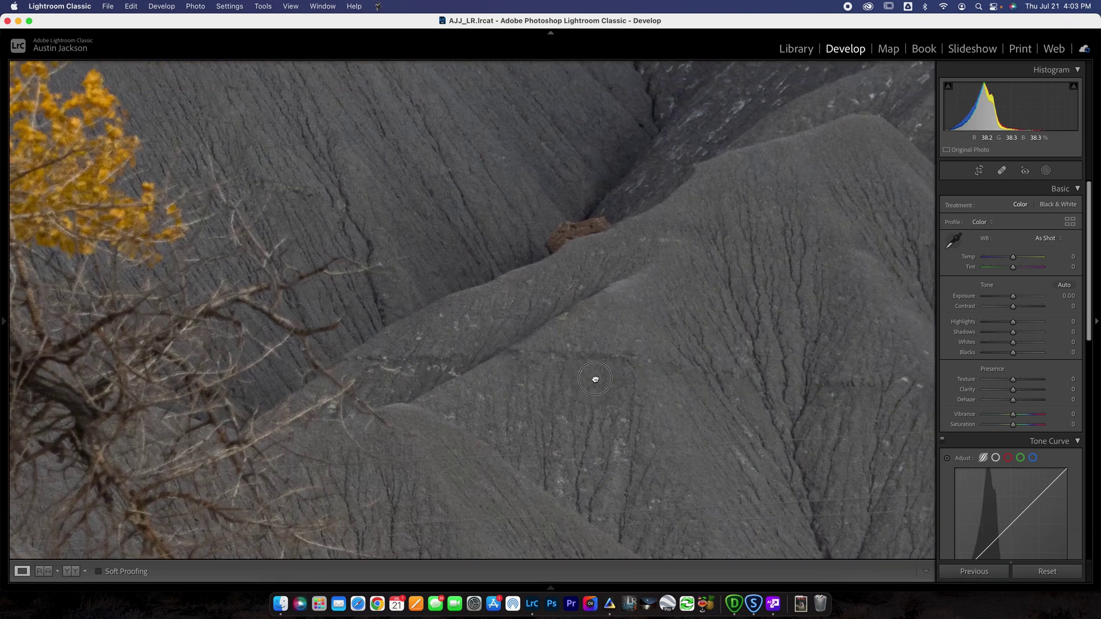
pyautogui.hscroll(-10, 757, 164)
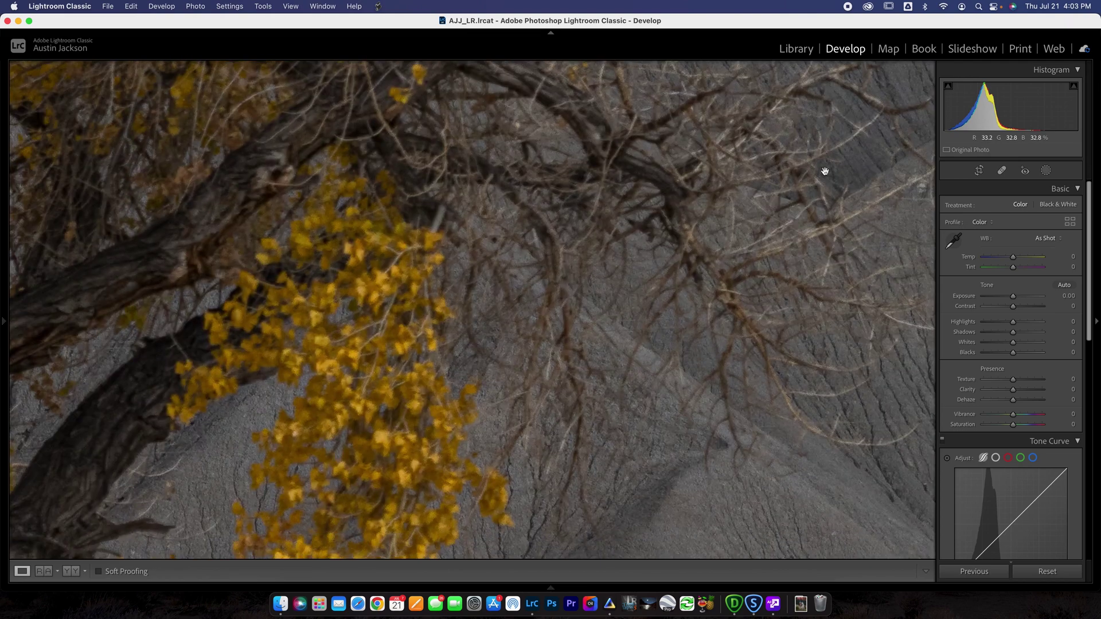
pyautogui.click(423, 347)
pyautogui.click(423, 348)
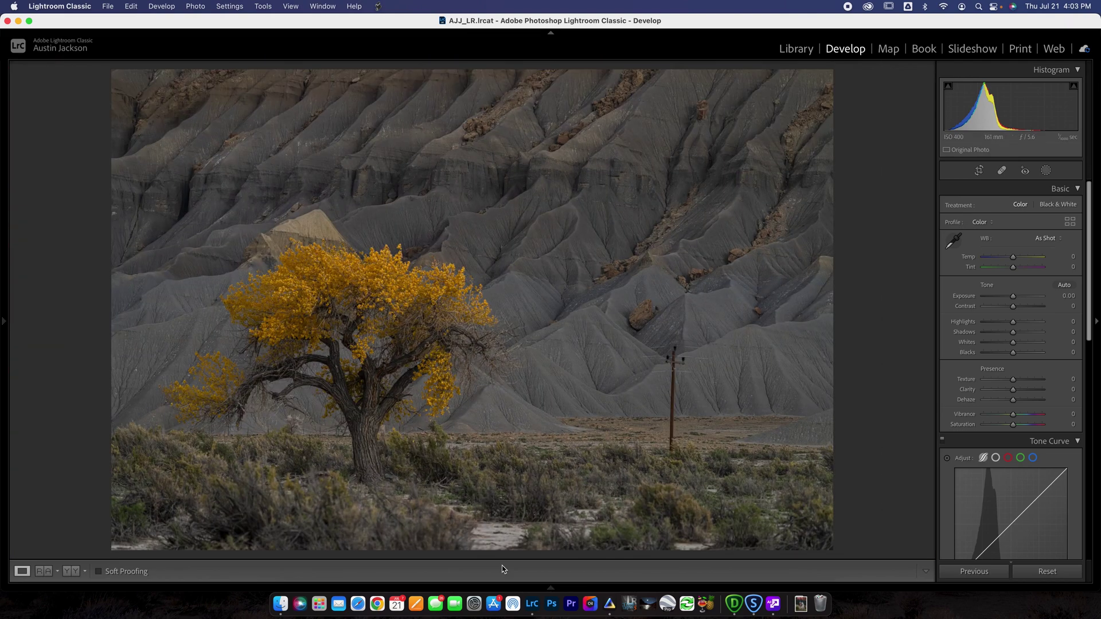
pyautogui.moveTo(511, 589)
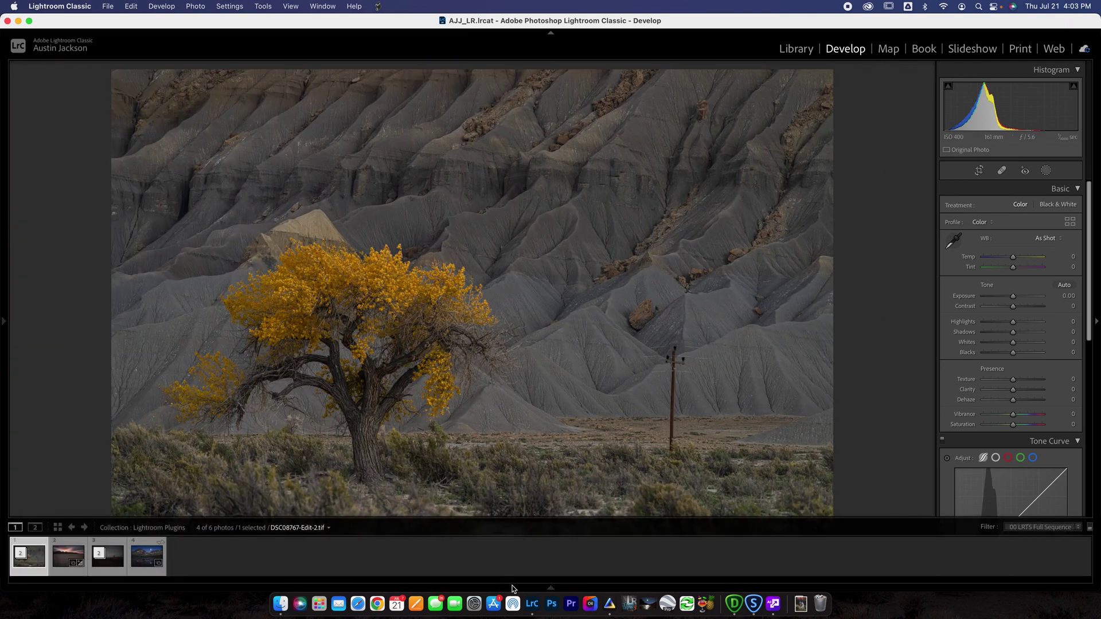
# - Send a copy of the tree photo with its Lightroom adjustments to Topaz Sharpen AI, then collapse its stack
pyautogui.rightClick(24, 570)
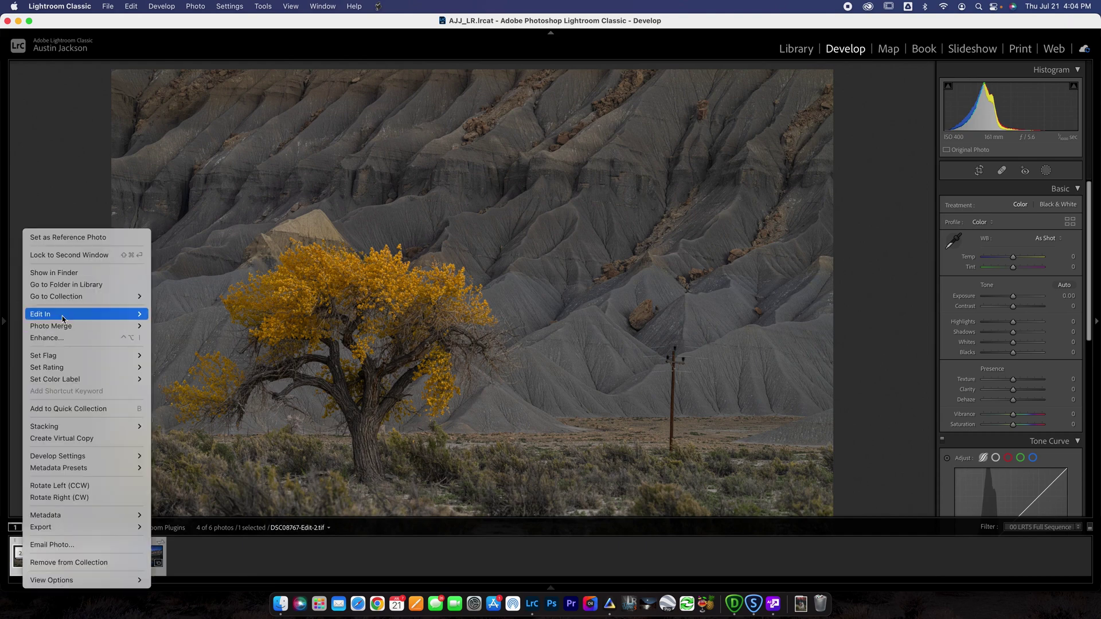
pyautogui.moveTo(103, 314)
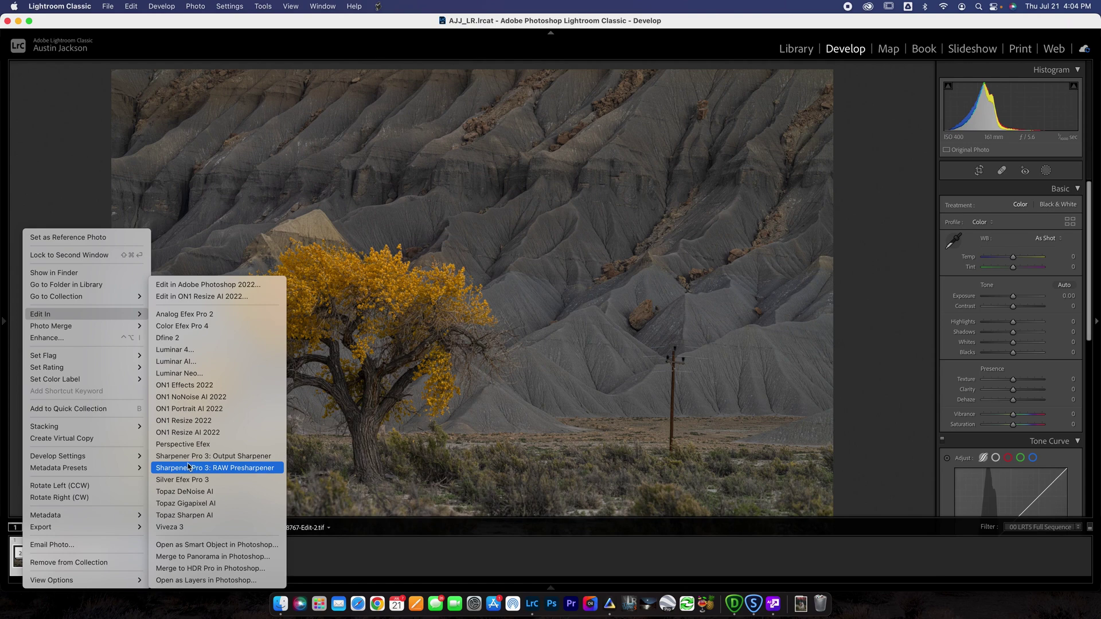
pyautogui.click(203, 515)
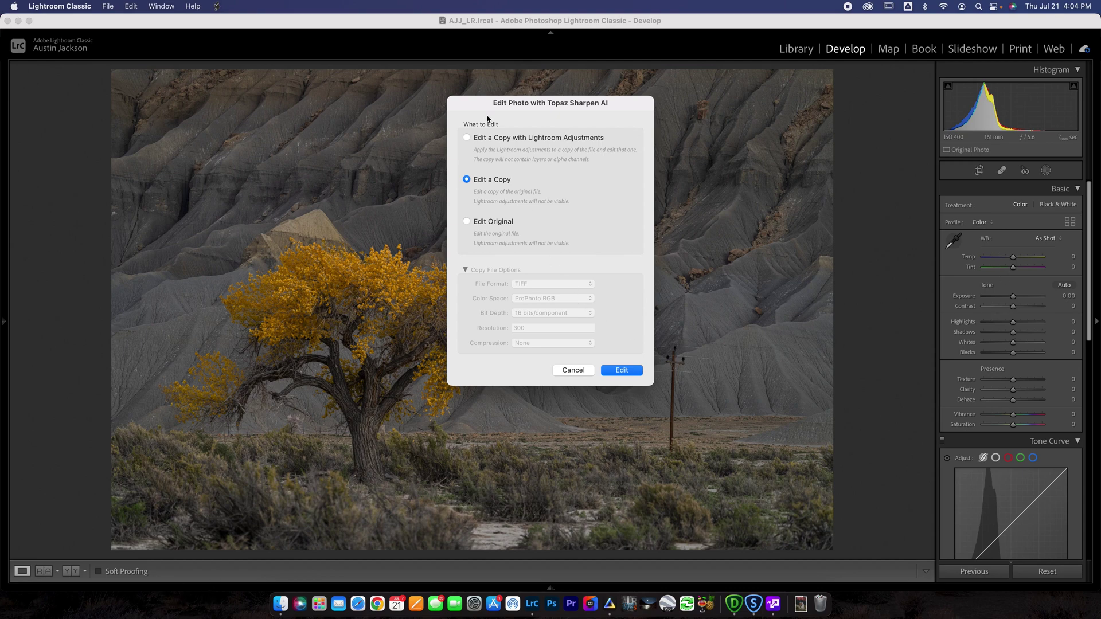
pyautogui.click(467, 138)
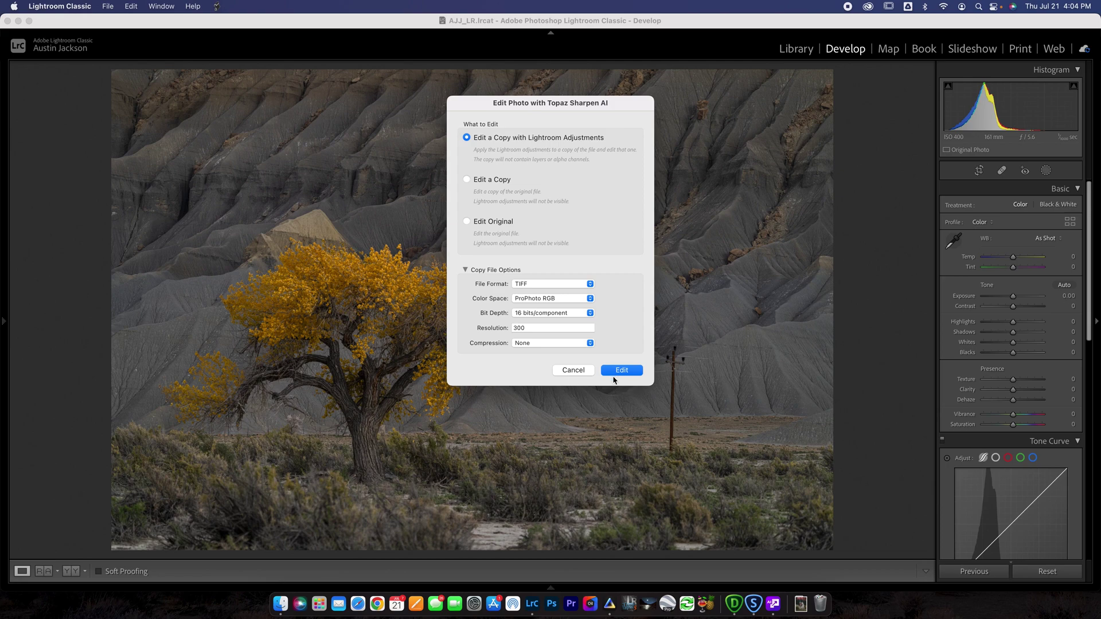
pyautogui.click(583, 372)
pyautogui.moveTo(547, 590)
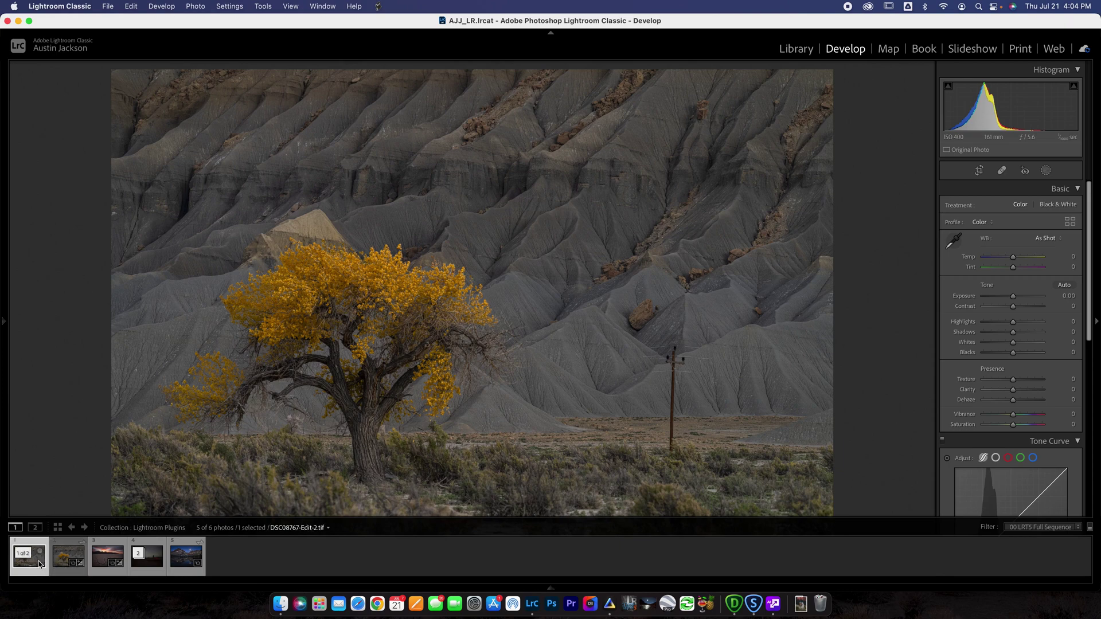
pyautogui.click(24, 557)
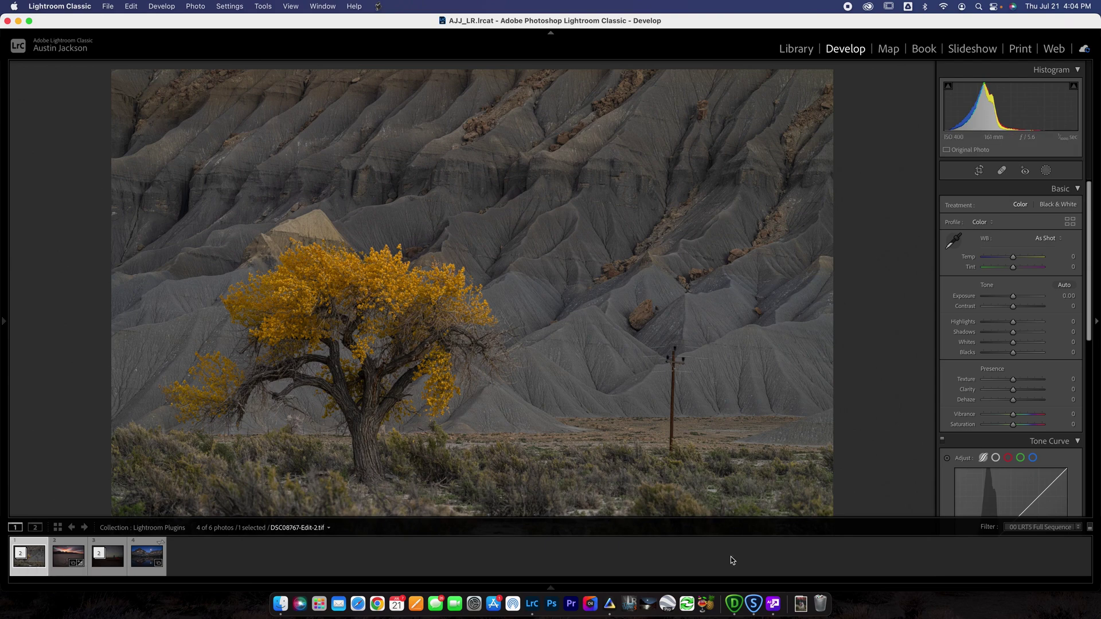
# - Bring up Topaz Sharpen AI and pan the split-view preview across the tree's branches
pyautogui.click(753, 604)
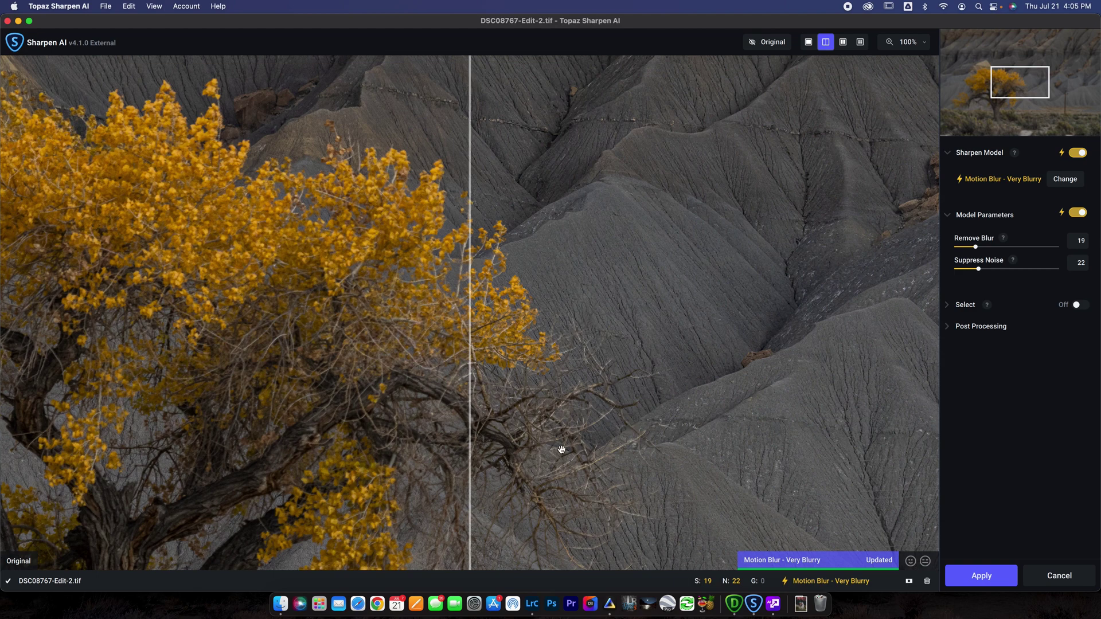
pyautogui.moveTo(561, 450); pyautogui.dragTo(825, 320)
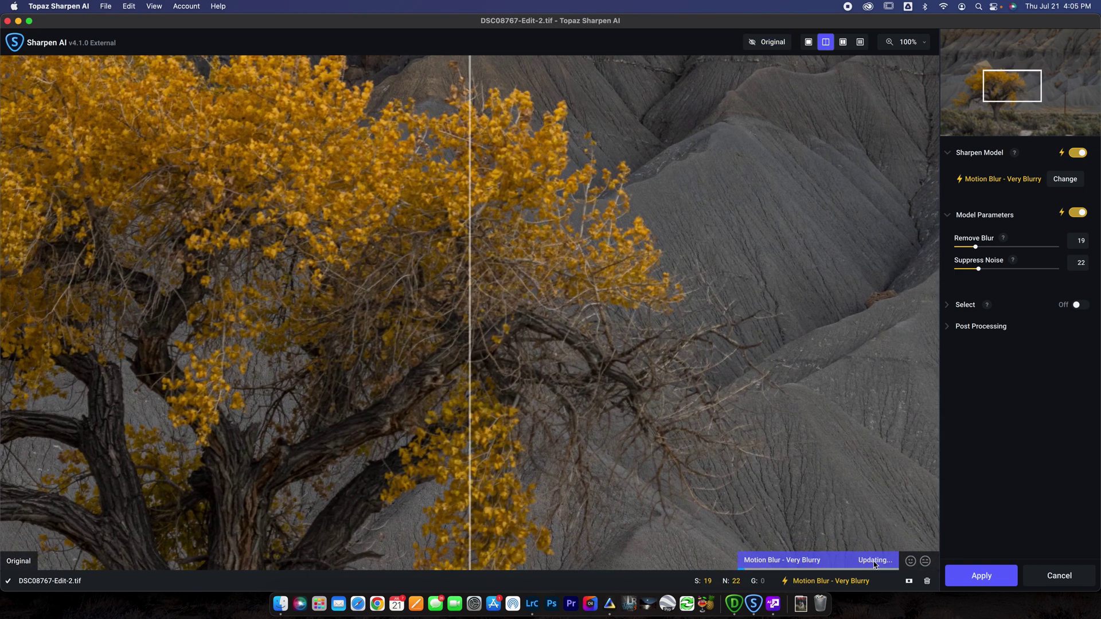
pyautogui.click(964, 240)
pyautogui.scroll(-5, 838, 219)
pyautogui.hscroll(-5, 838, 219)
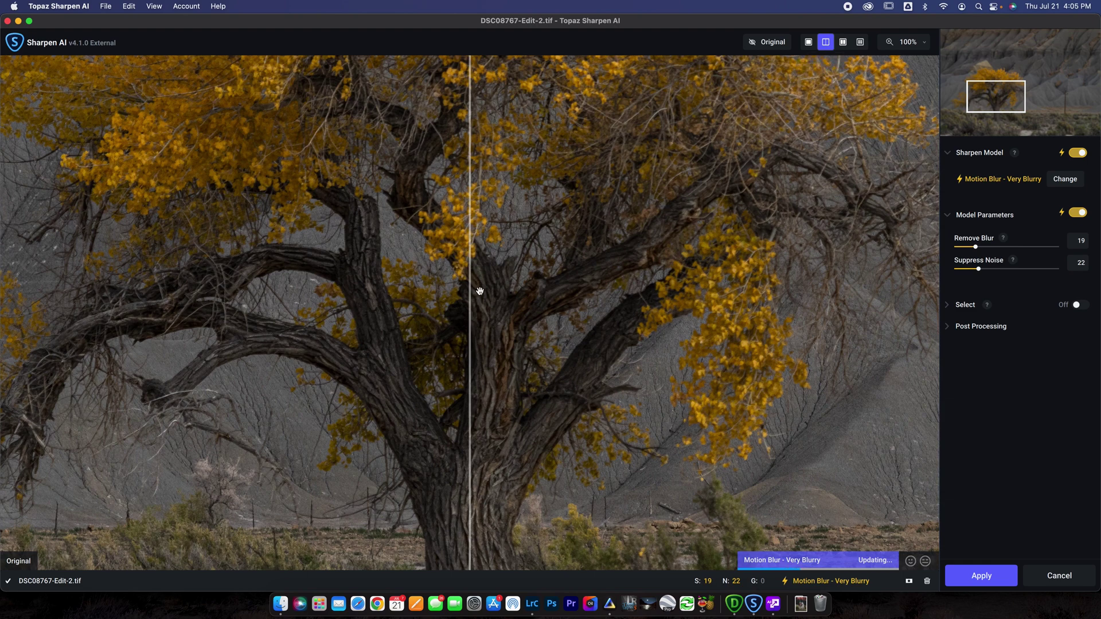
pyautogui.moveTo(506, 289); pyautogui.dragTo(485, 309)
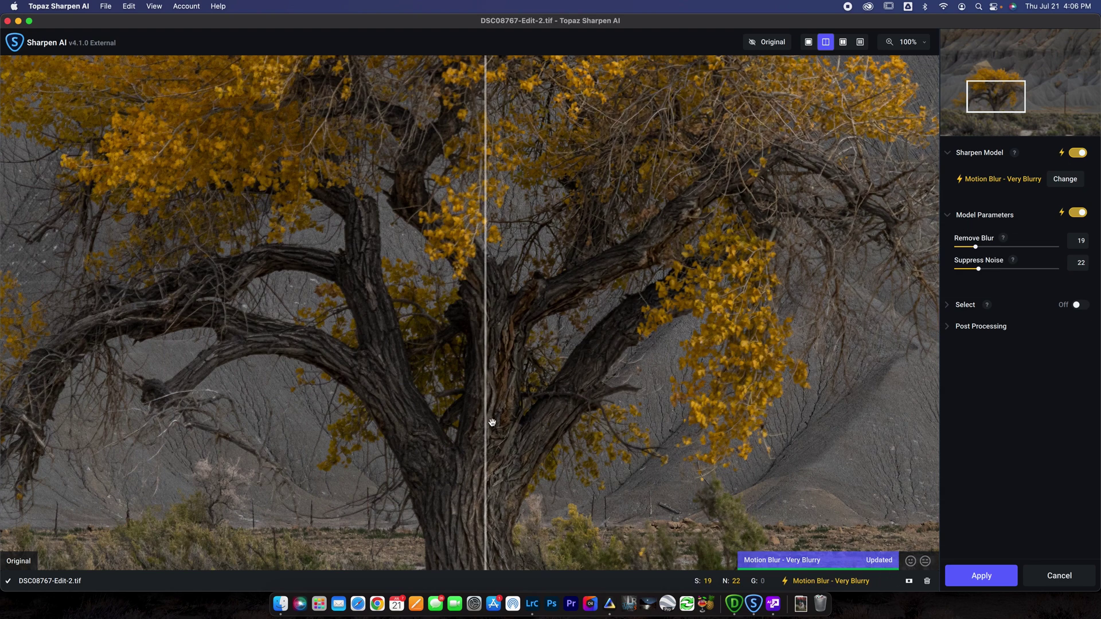
# - Sweep the split-view divider back and forth to compare the sharpened tree with the original
pyautogui.moveTo(491, 421); pyautogui.dragTo(133, 402)
pyautogui.moveTo(276, 370); pyautogui.dragTo(565, 313)
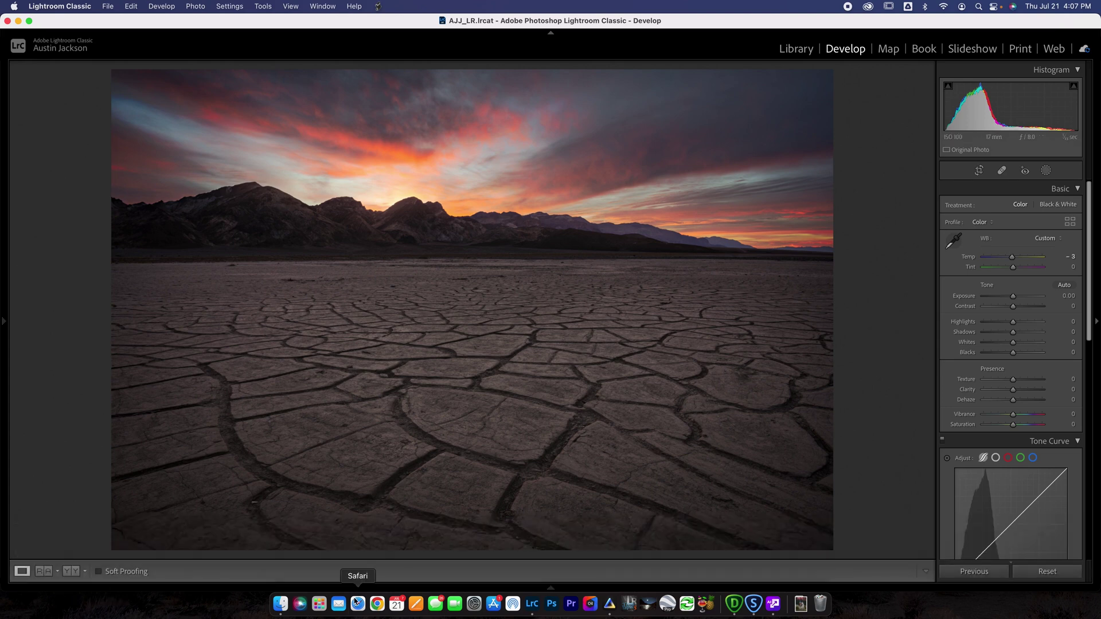
# - Start sending the cracked-mud sunset photo to Luminar Neo, cancel the dialog, and switch to Luminar Neo
pyautogui.moveTo(114, 577)
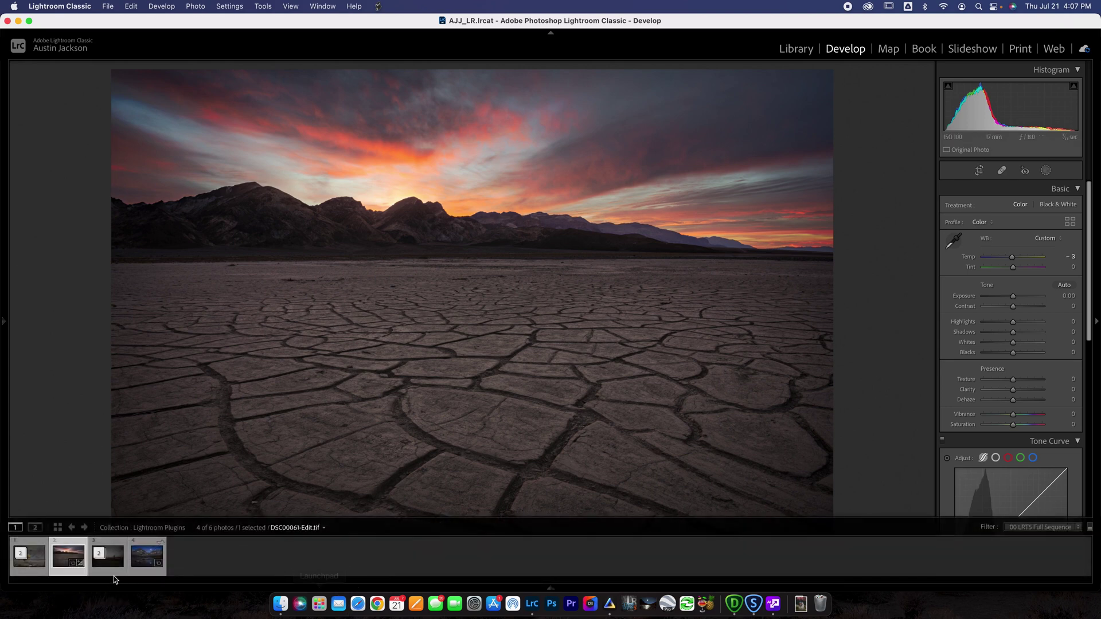
pyautogui.rightClick(61, 566)
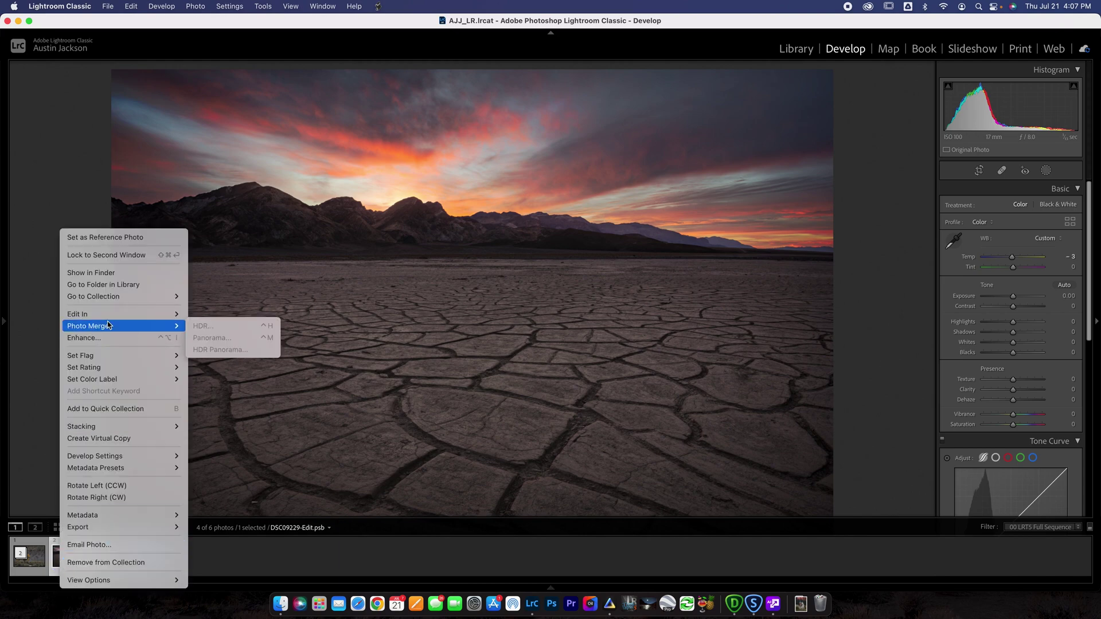
pyautogui.moveTo(109, 316)
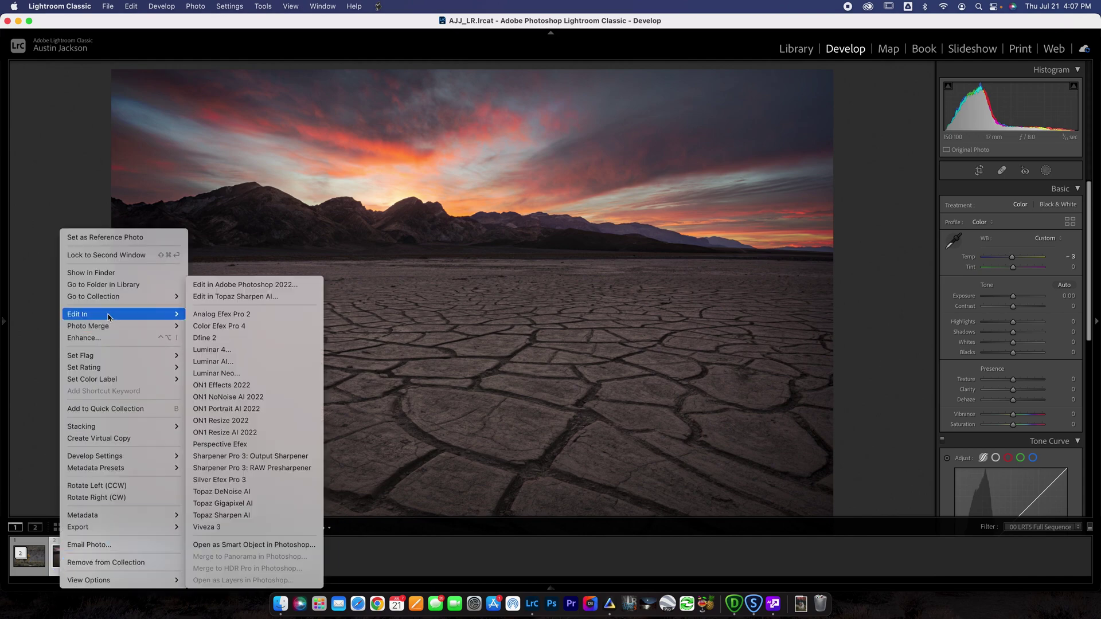
pyautogui.click(214, 373)
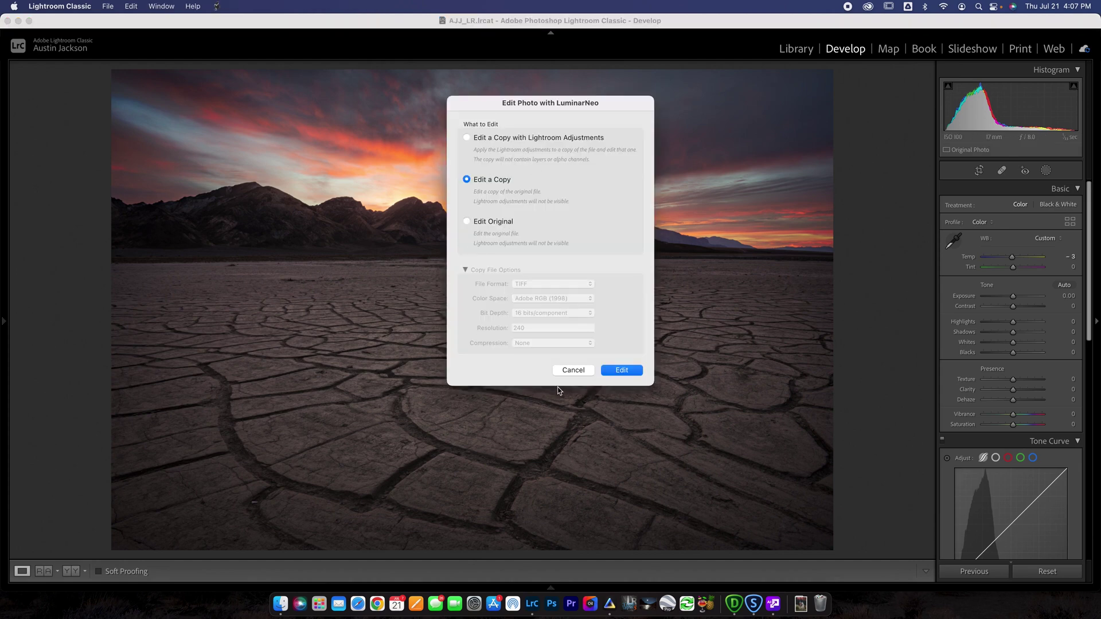
pyautogui.click(588, 372)
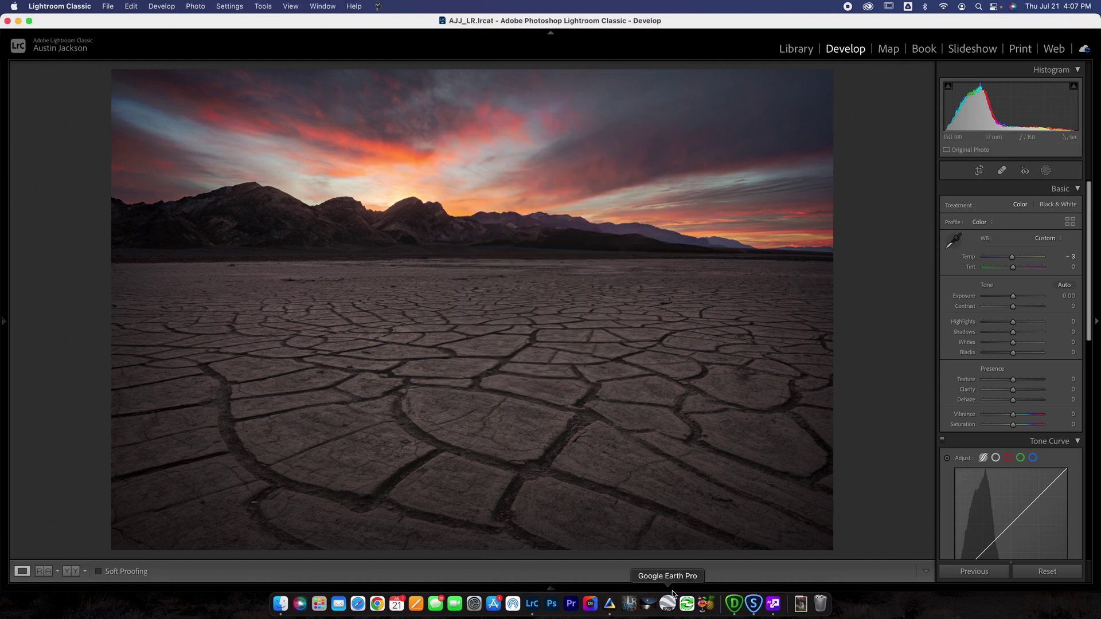
pyautogui.click(610, 604)
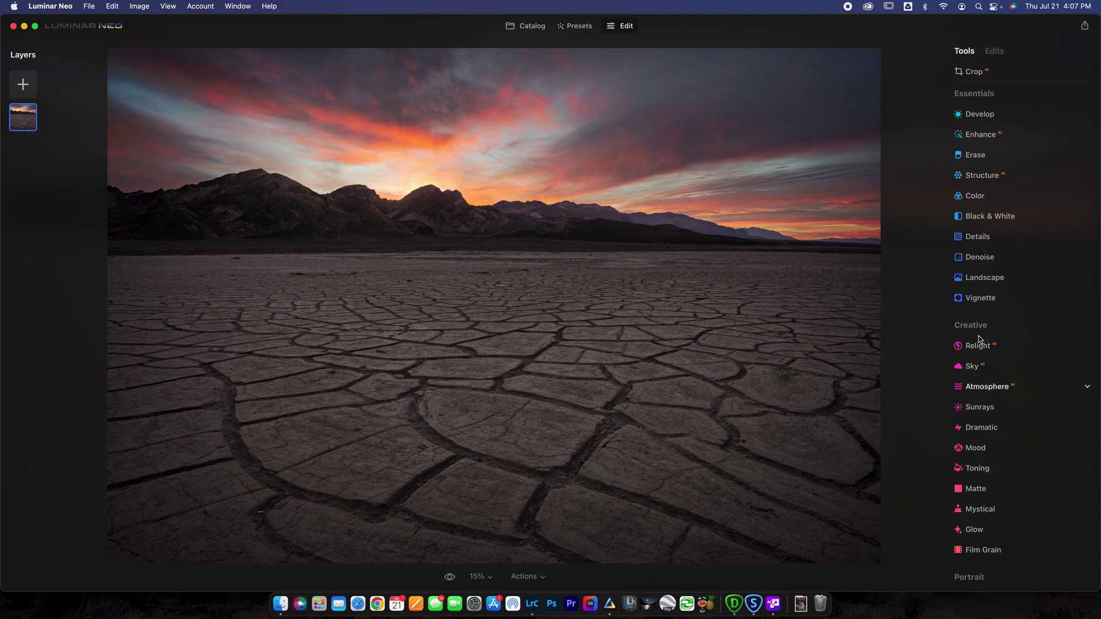
# - Scroll through Luminar Neo's Tools panel to browse the available edits
pyautogui.scroll(-5, 985, 367)
pyautogui.scroll(5, 985, 367)
# - Open Sunrays, turn the rays on, and place the sun center on the mountain notch
pyautogui.click(981, 407)
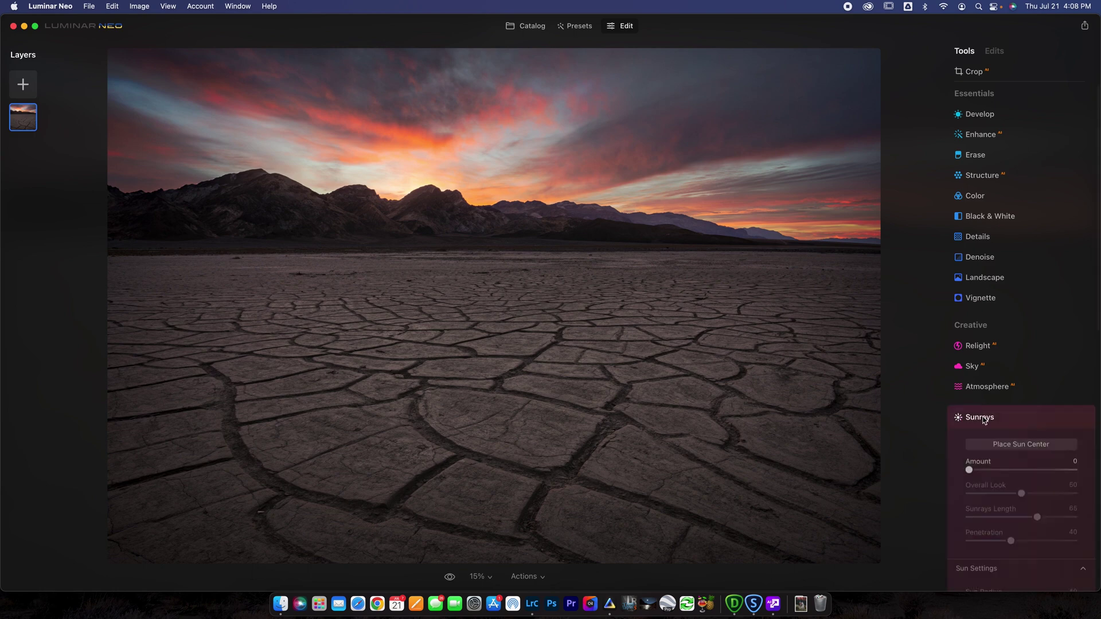
pyautogui.click(1025, 269)
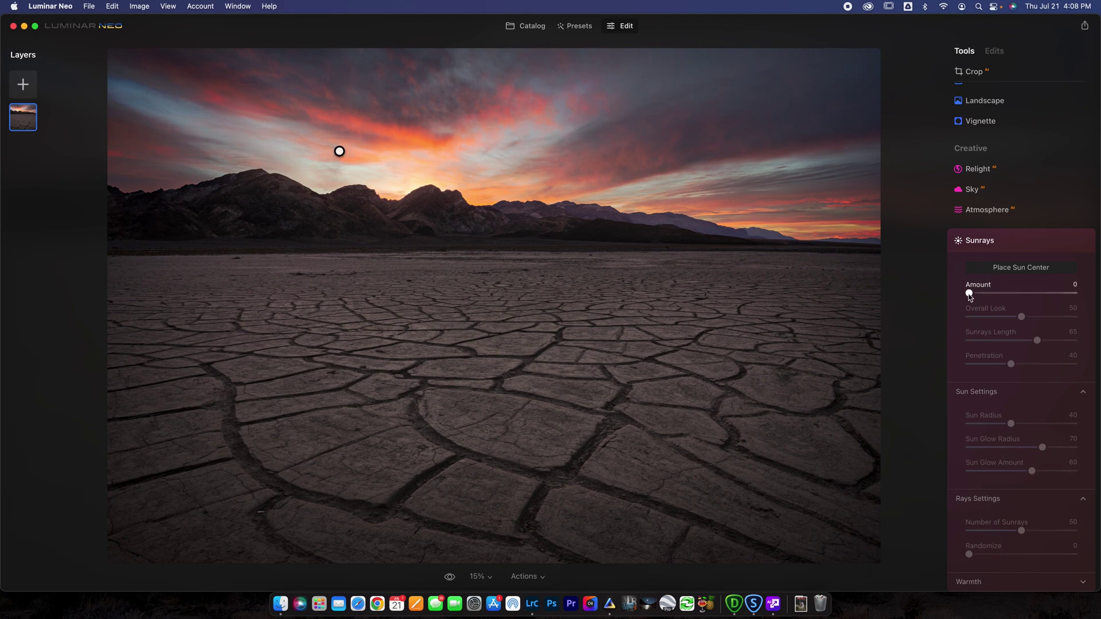
pyautogui.moveTo(969, 294); pyautogui.dragTo(1017, 293)
pyautogui.moveTo(341, 152)
pyautogui.mouseDown()
pyautogui.moveTo(367, 173)
pyautogui.moveTo(456, 189)
pyautogui.moveTo(428, 210)
pyautogui.moveTo(433, 222)
pyautogui.mouseUp()
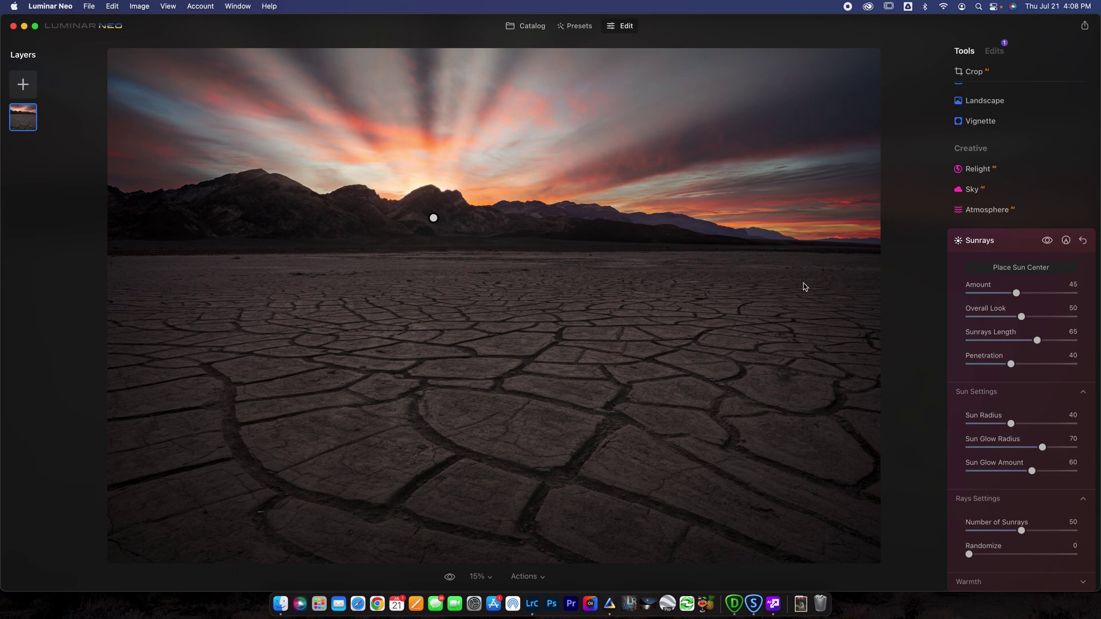
# - Tune the rays to Amount 54, Length 15, Penetration 28 and Sun Radius 53
pyautogui.moveTo(1010, 370)
pyautogui.mouseDown()
pyautogui.moveTo(1025, 367)
pyautogui.moveTo(998, 368)
pyautogui.mouseUp()
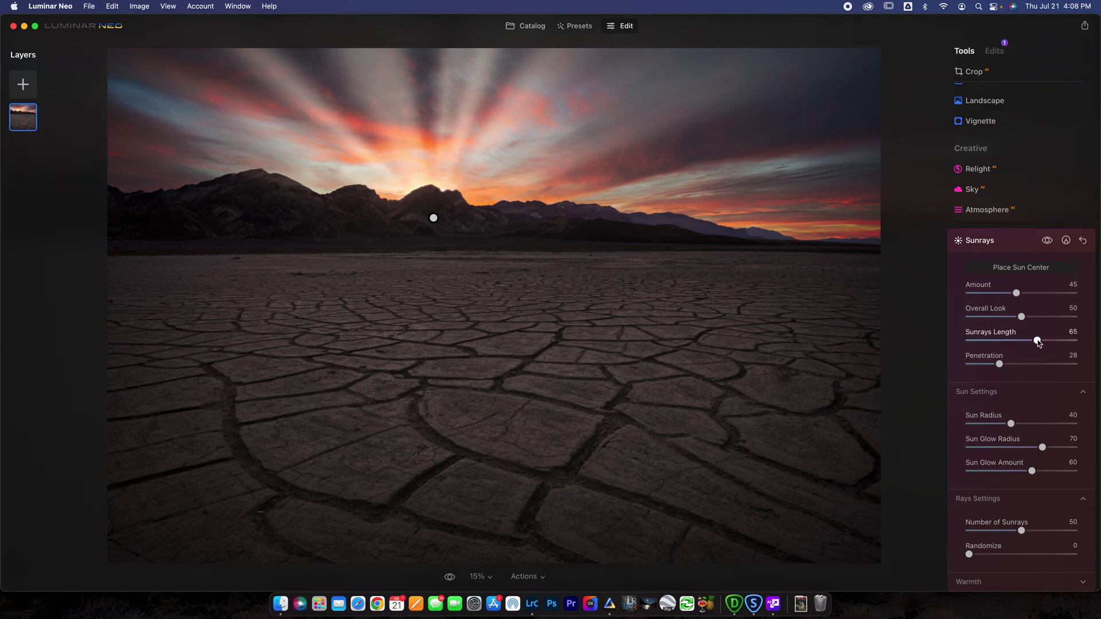
pyautogui.moveTo(1018, 295); pyautogui.dragTo(985, 341)
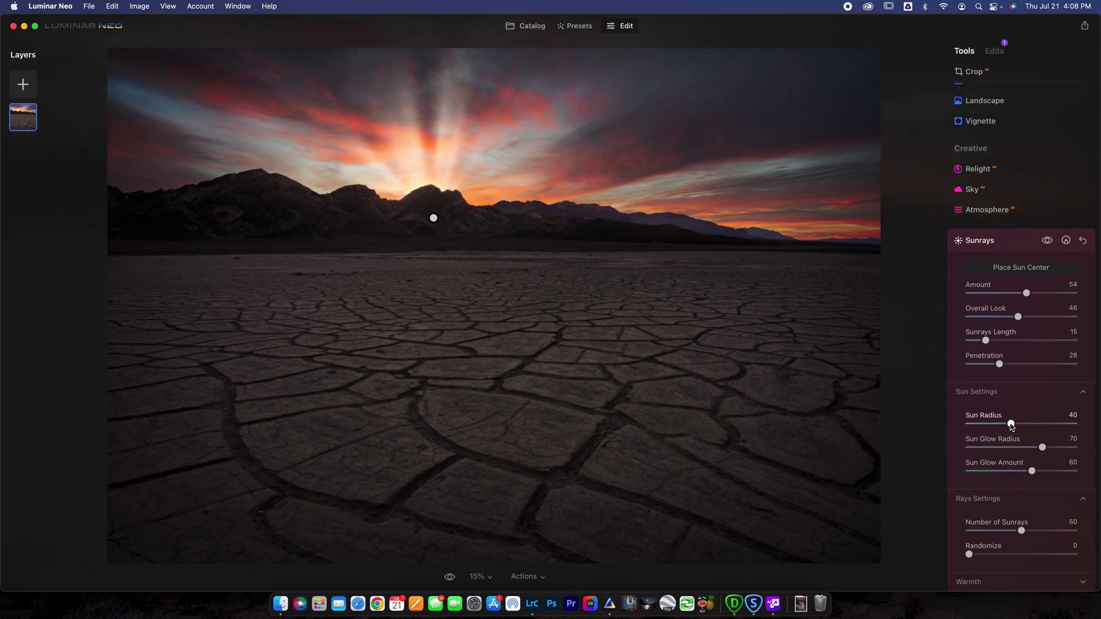
pyautogui.moveTo(1012, 427); pyautogui.dragTo(1037, 472)
pyautogui.scroll(-3, 1032, 339)
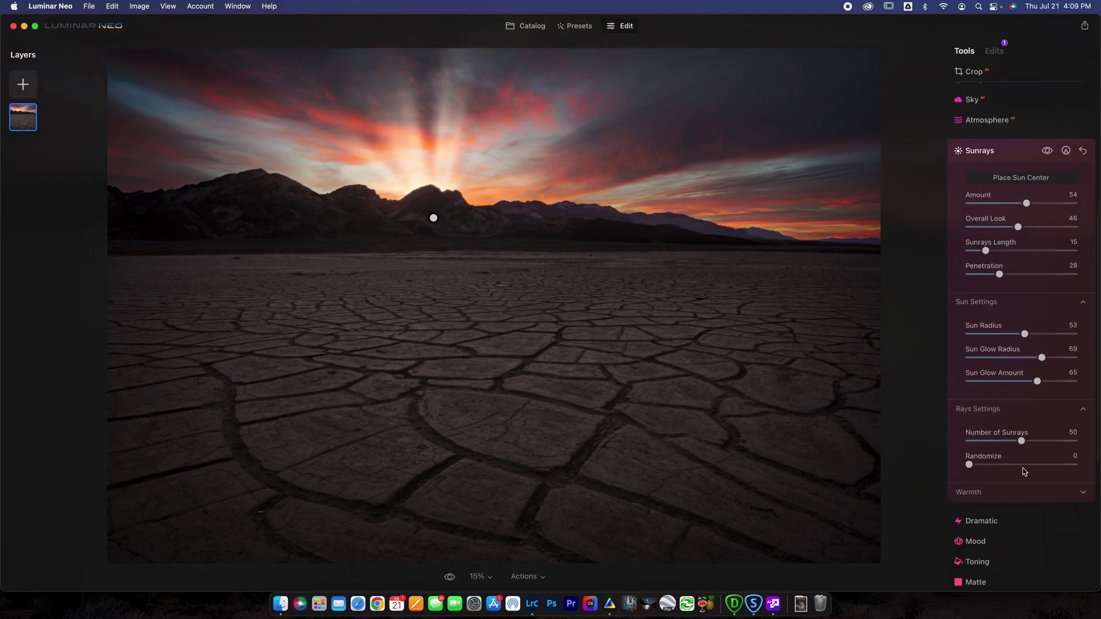
# - Set Number of Sunrays to 78 and Randomize to 29
pyautogui.moveTo(1022, 439); pyautogui.dragTo(1053, 443)
pyautogui.moveTo(968, 466); pyautogui.dragTo(982, 466)
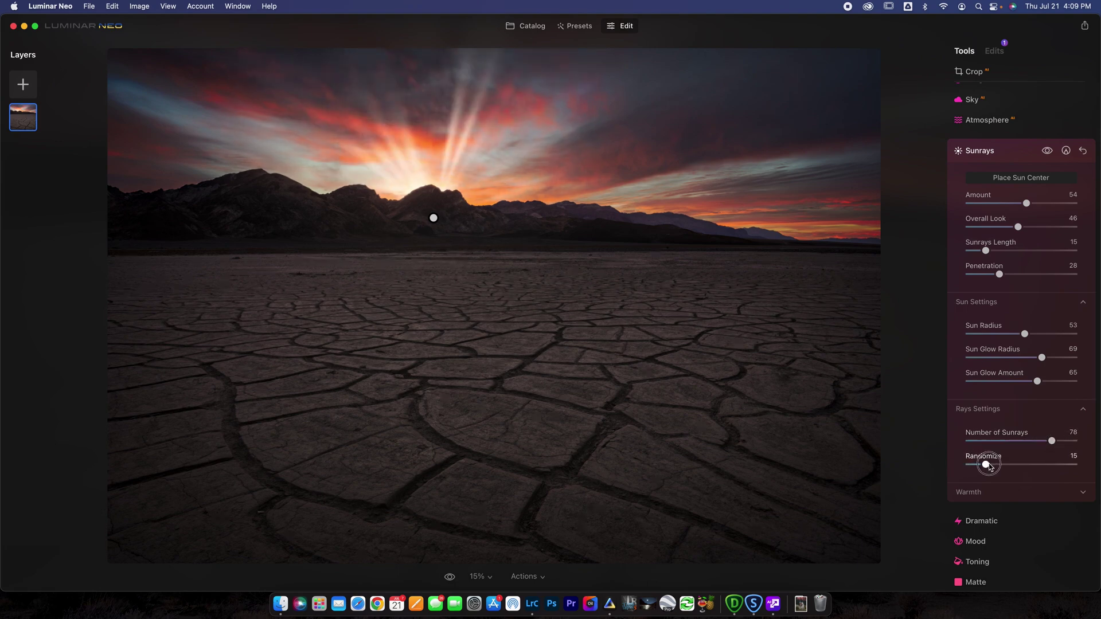
pyautogui.moveTo(991, 467); pyautogui.dragTo(1003, 465)
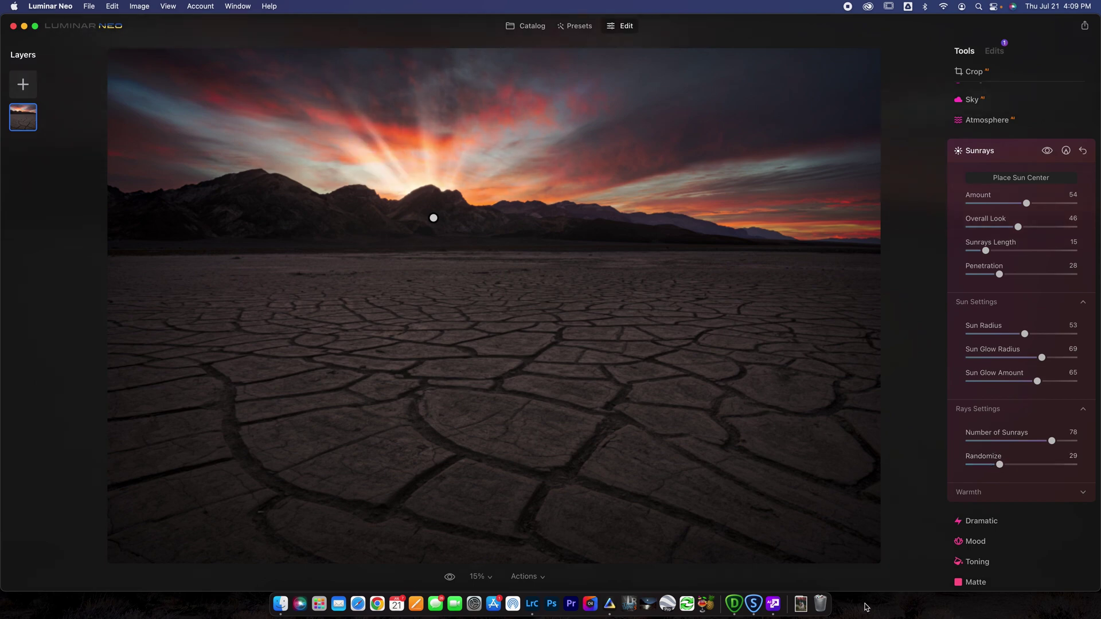
# - Toggle the sun rays off and on to compare before and after, then collapse Sunrays
pyautogui.click(1049, 152)
pyautogui.click(1049, 151)
pyautogui.click(1050, 151)
pyautogui.click(998, 154)
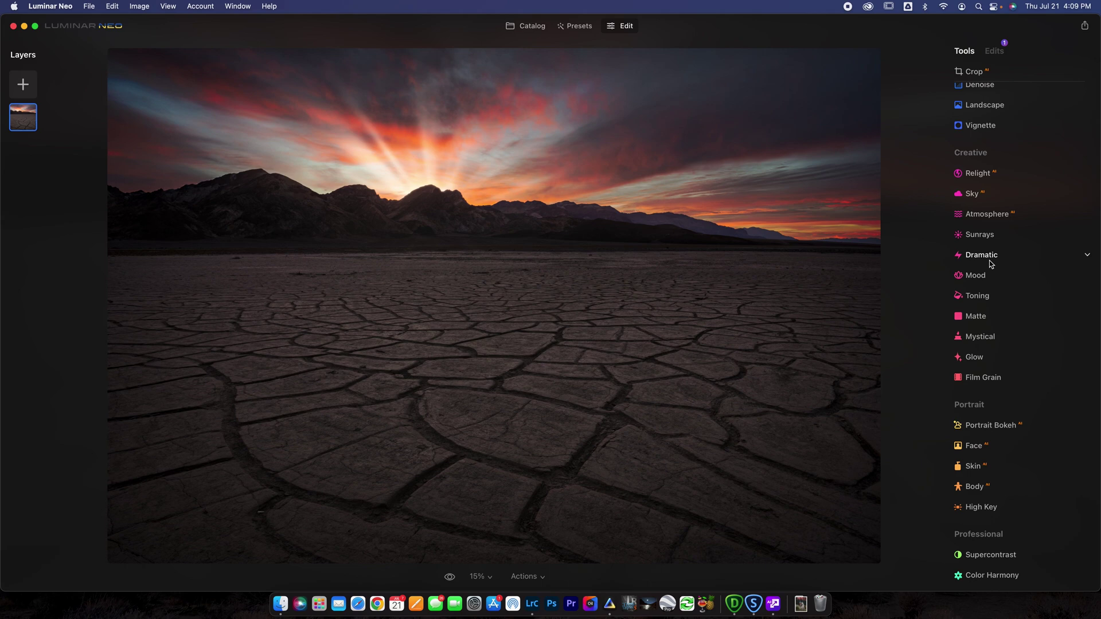
# - Add a Glow of type Orton Effect with Amount 23
pyautogui.click(975, 357)
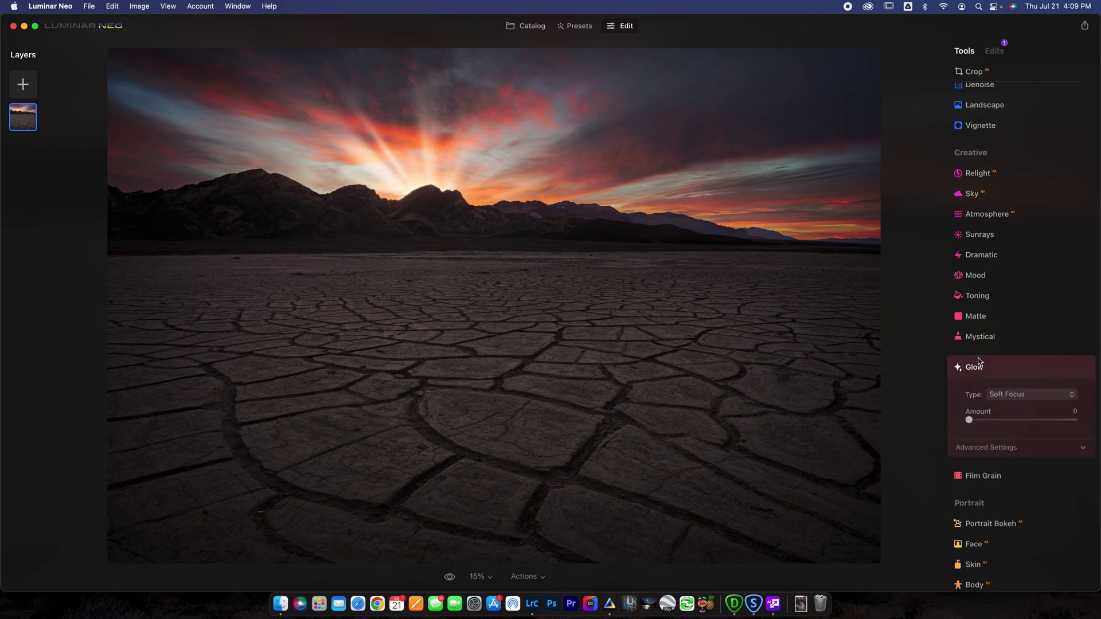
pyautogui.click(1031, 400)
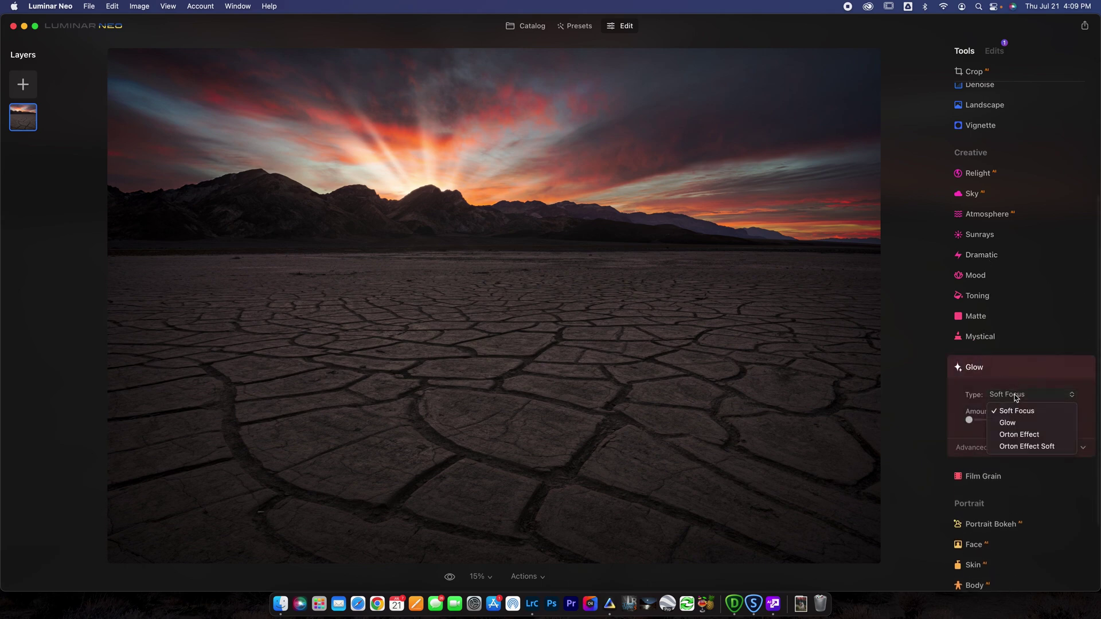
pyautogui.click(1014, 442)
pyautogui.moveTo(969, 420); pyautogui.dragTo(995, 419)
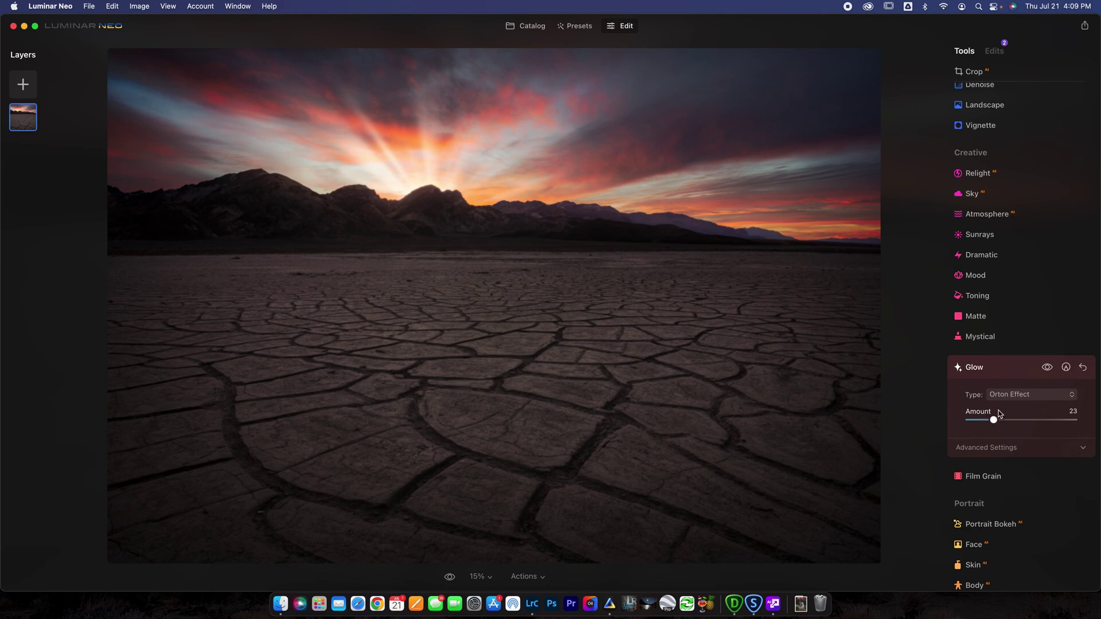
# - Add a mask to the glow and erase it from part of the ground
pyautogui.click(1067, 366)
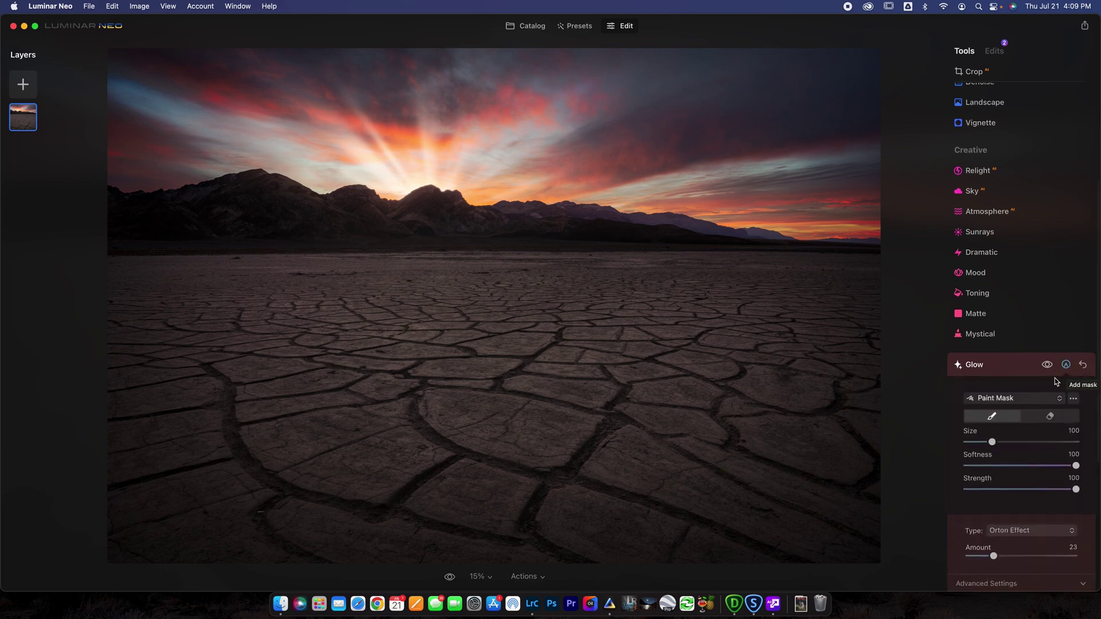
pyautogui.click(1050, 414)
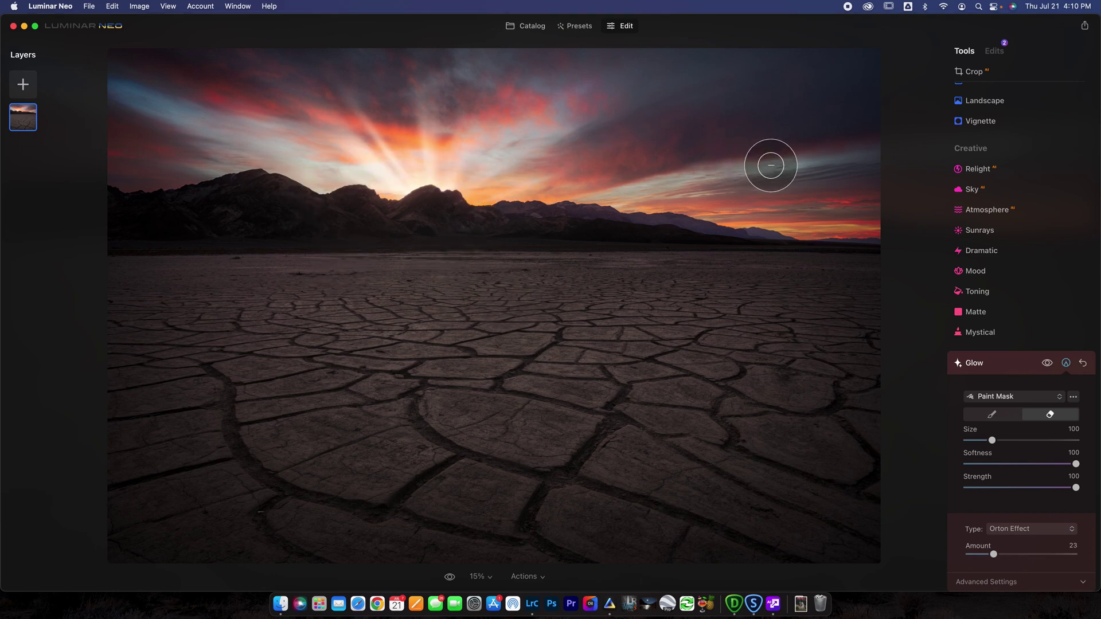
pyautogui.click(771, 165)
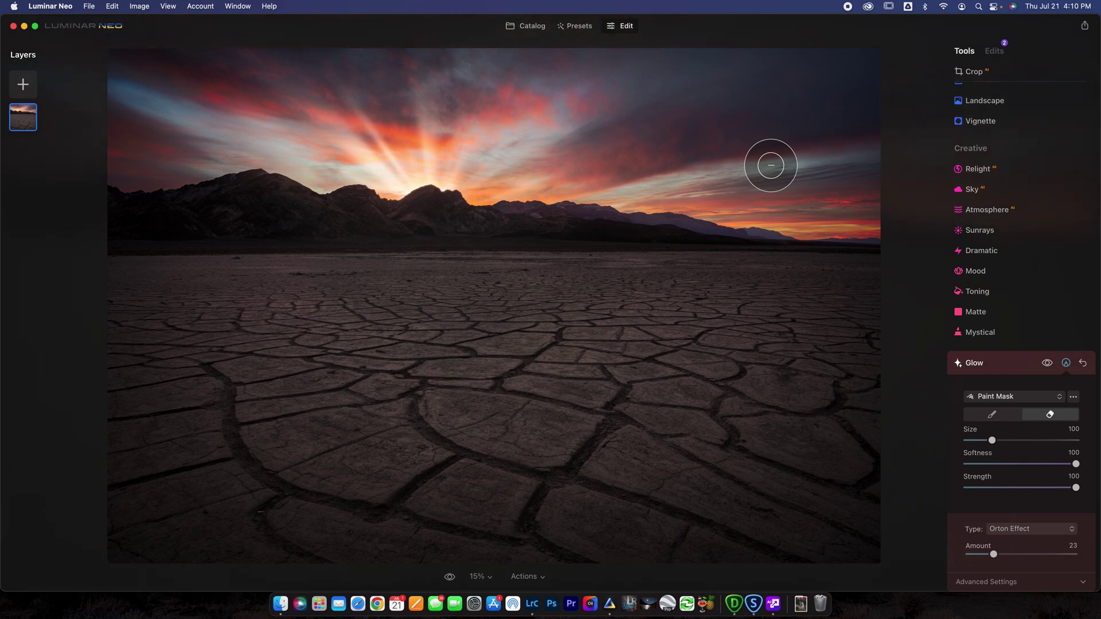
# - Apply Mystical at Amount 22, Shadows 65 and Smoothness 47, then collapse its settings
pyautogui.click(991, 370)
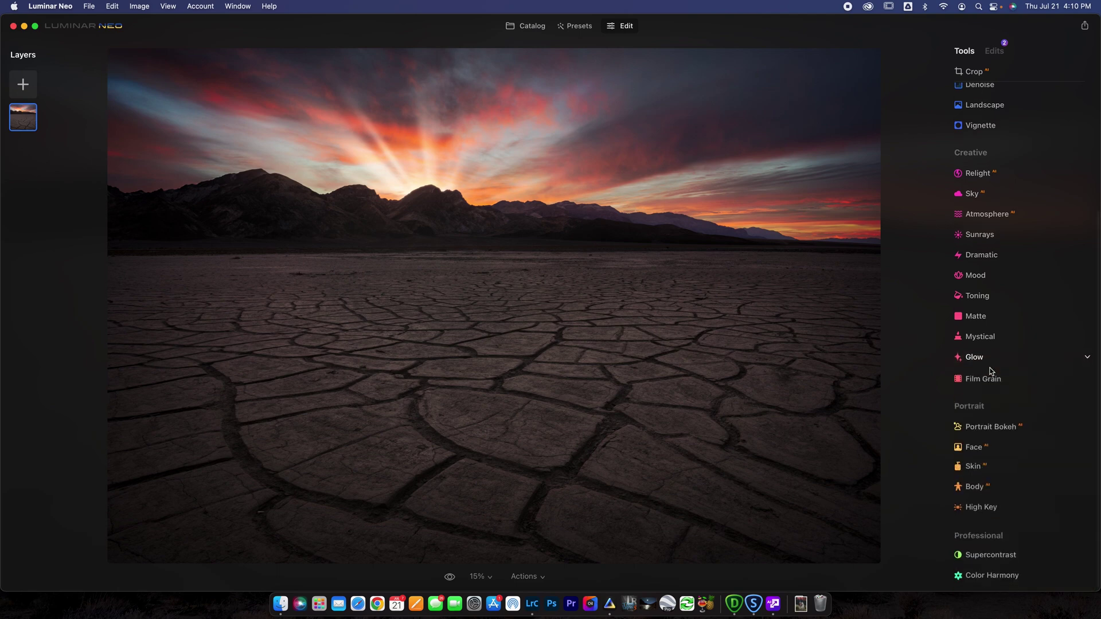
pyautogui.click(980, 337)
pyautogui.moveTo(973, 380); pyautogui.dragTo(997, 384)
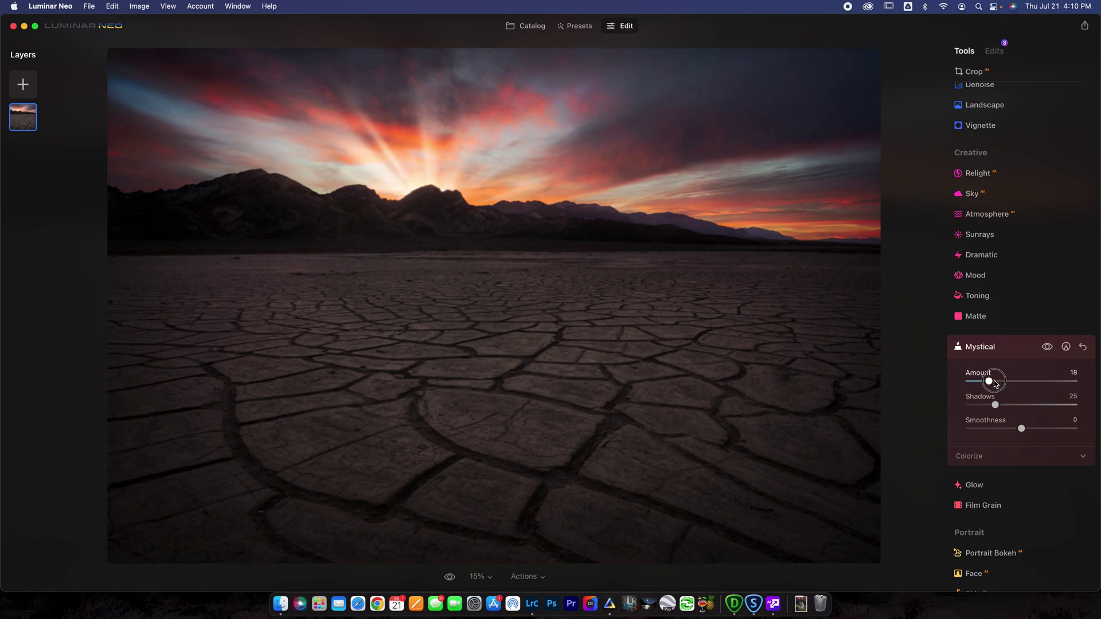
pyautogui.moveTo(1022, 428); pyautogui.dragTo(1041, 409)
pyautogui.moveTo(989, 381); pyautogui.dragTo(993, 380)
pyautogui.click(994, 347)
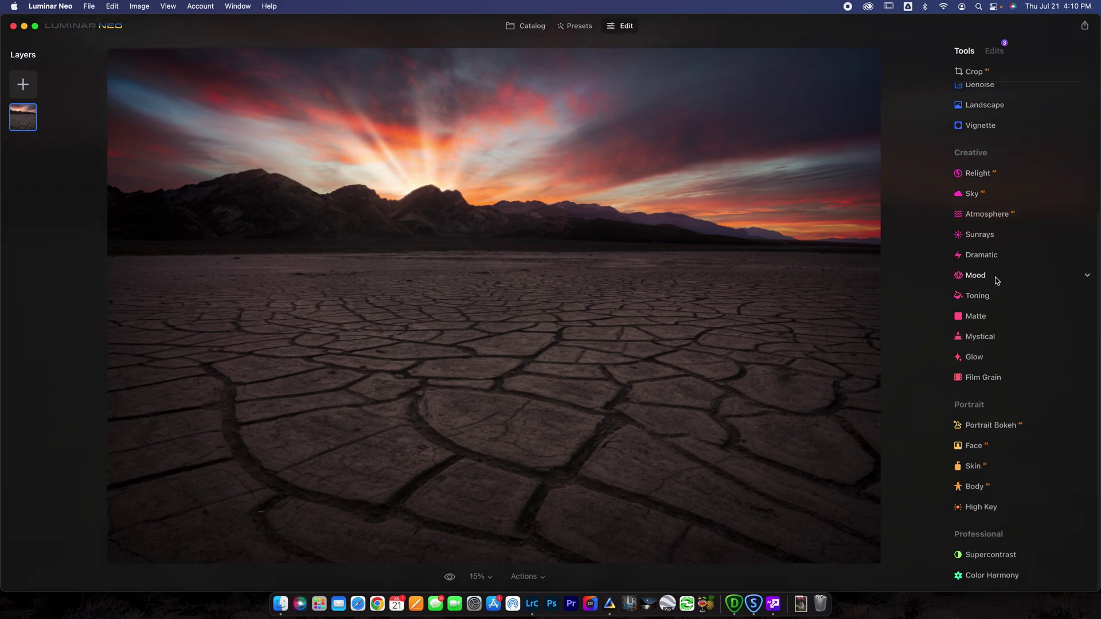
# - Open Dramatic and try out an Amount setting on the sunset
pyautogui.click(982, 256)
pyautogui.moveTo(970, 300); pyautogui.dragTo(918, 303)
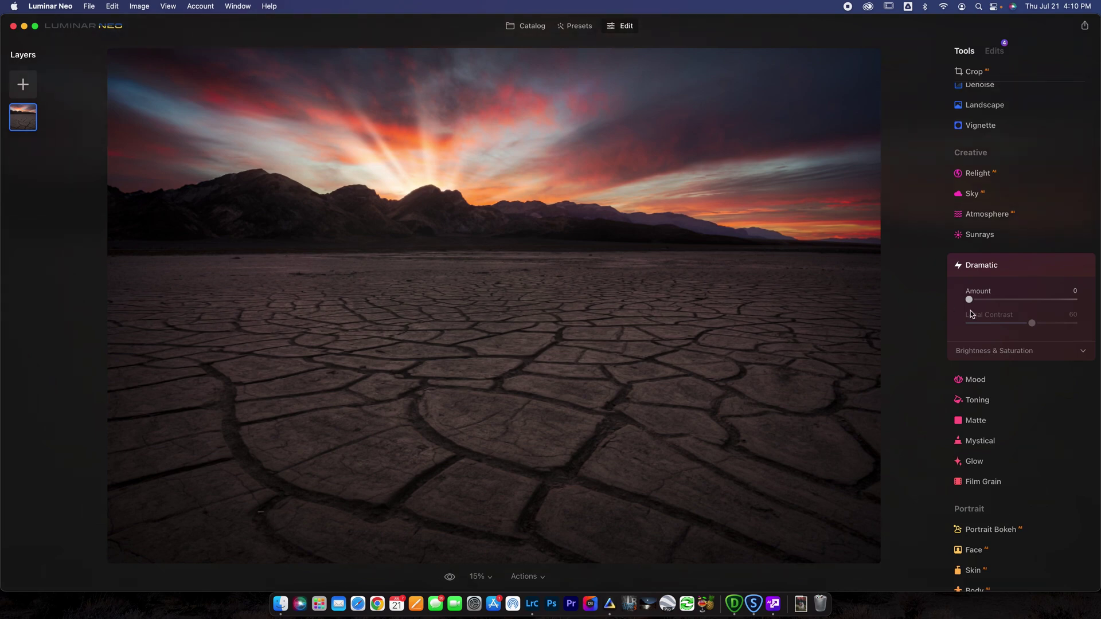
pyautogui.scroll(-3, 970, 311)
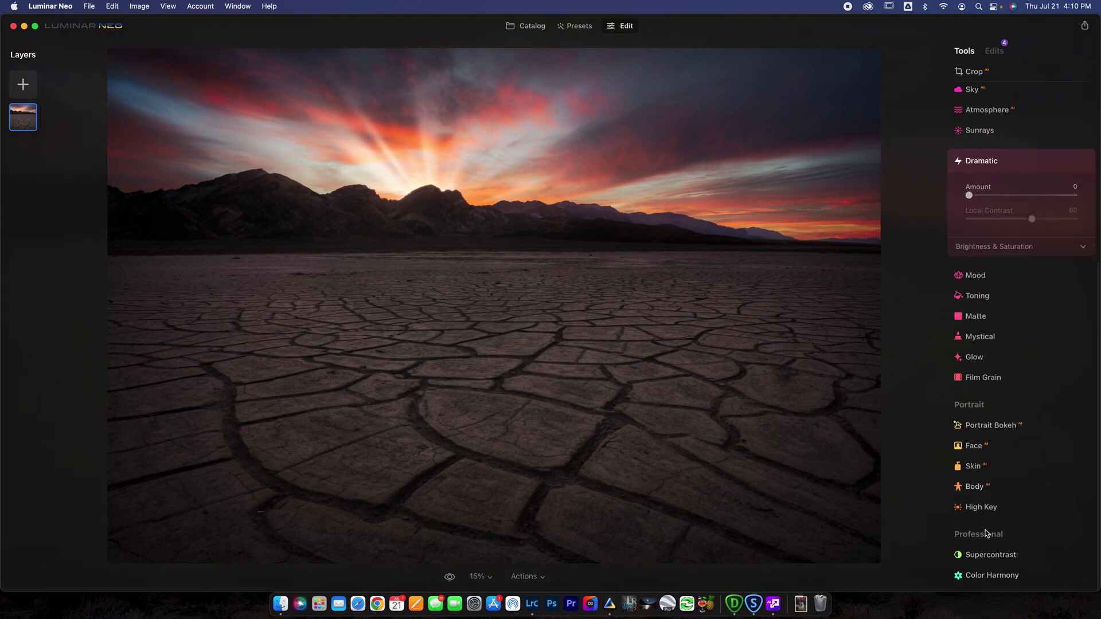
pyautogui.scroll(8, 986, 508)
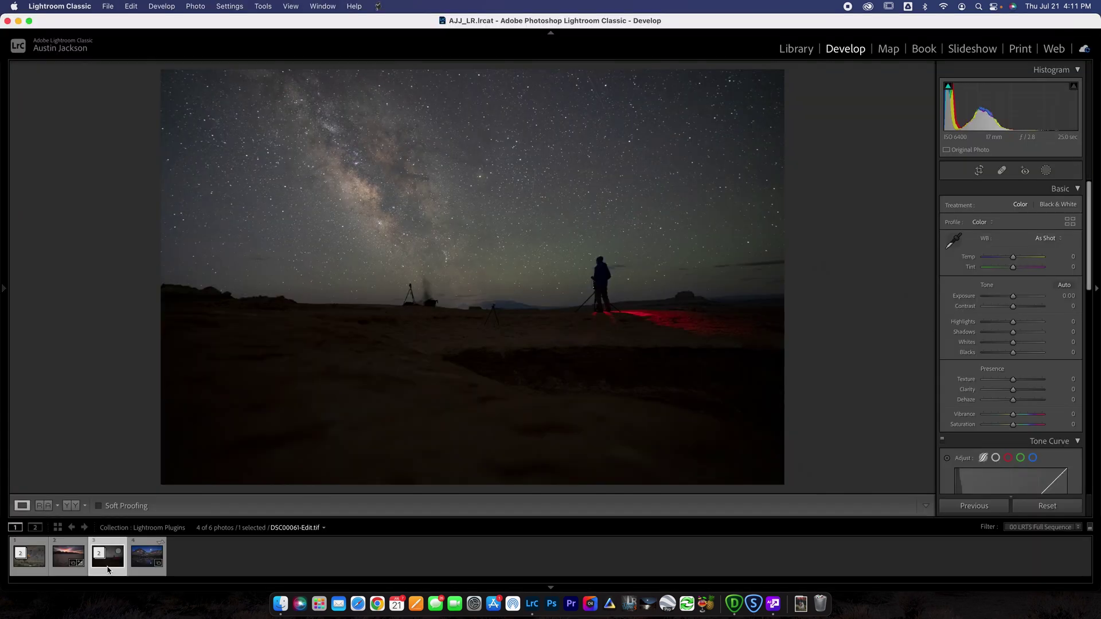
# - Zoom the Milky Way photo to 1:1, pan over the starry sky to check noise, then fit it back
pyautogui.click(448, 411)
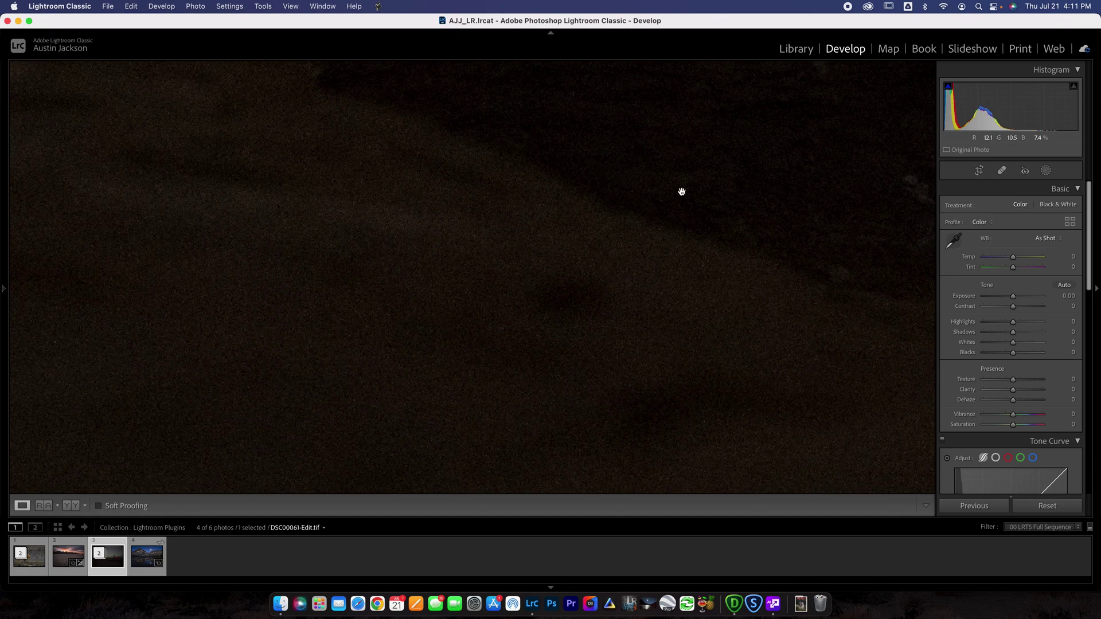
pyautogui.scroll(10, 619, 157)
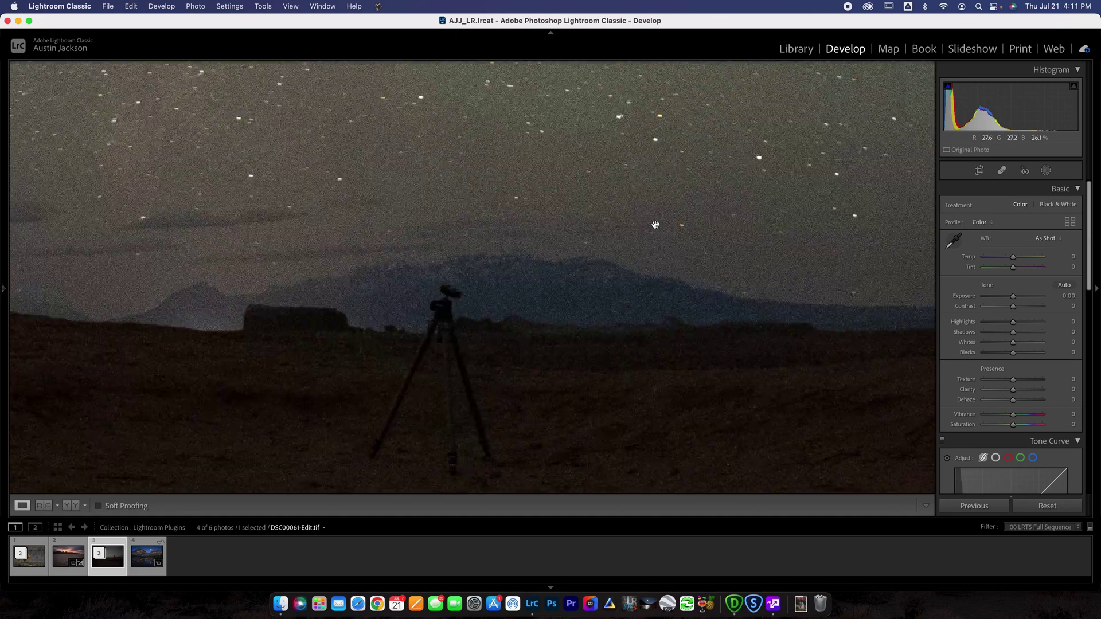
pyautogui.moveTo(655, 225); pyautogui.dragTo(556, 409)
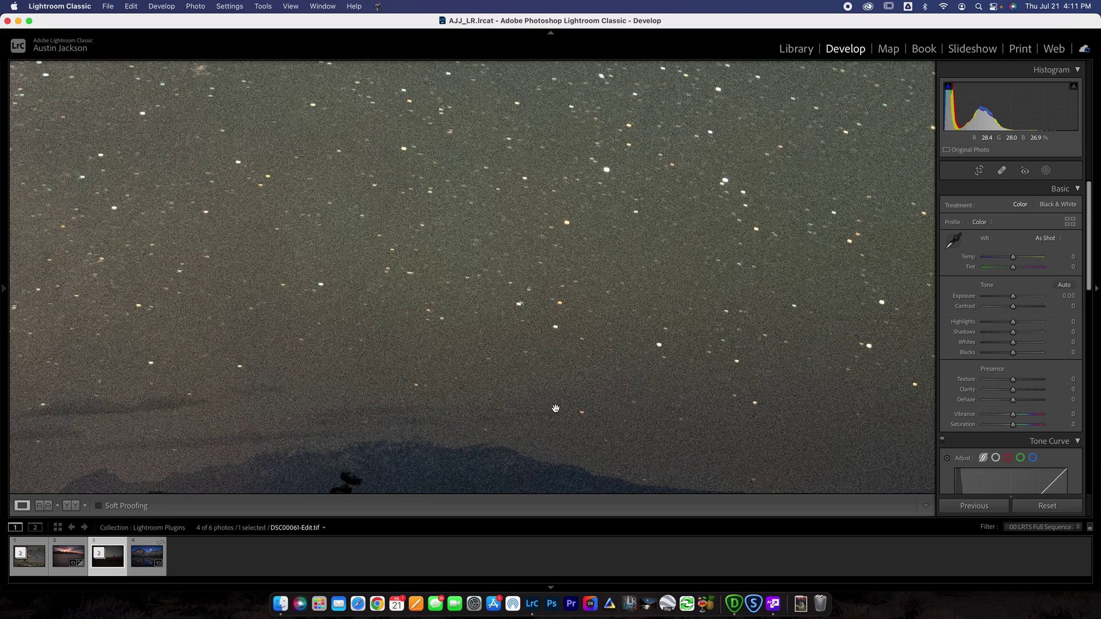
pyautogui.click(568, 397)
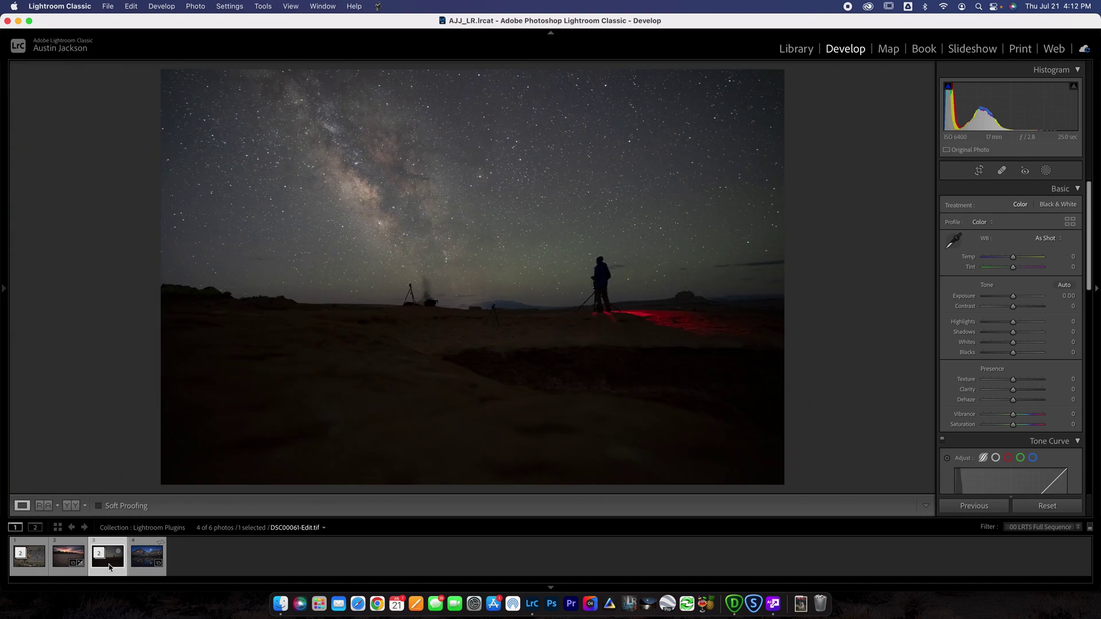
# - Send the night sky photo to Topaz DeNoise AI via Edit In
pyautogui.rightClick(111, 568)
pyautogui.moveTo(139, 315)
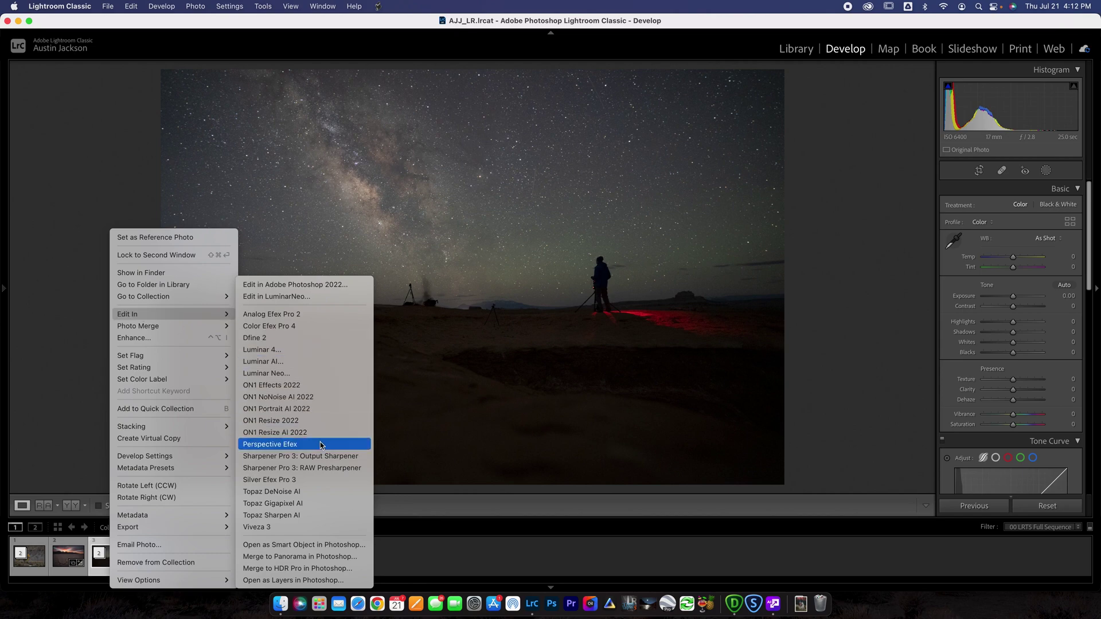
pyautogui.click(304, 494)
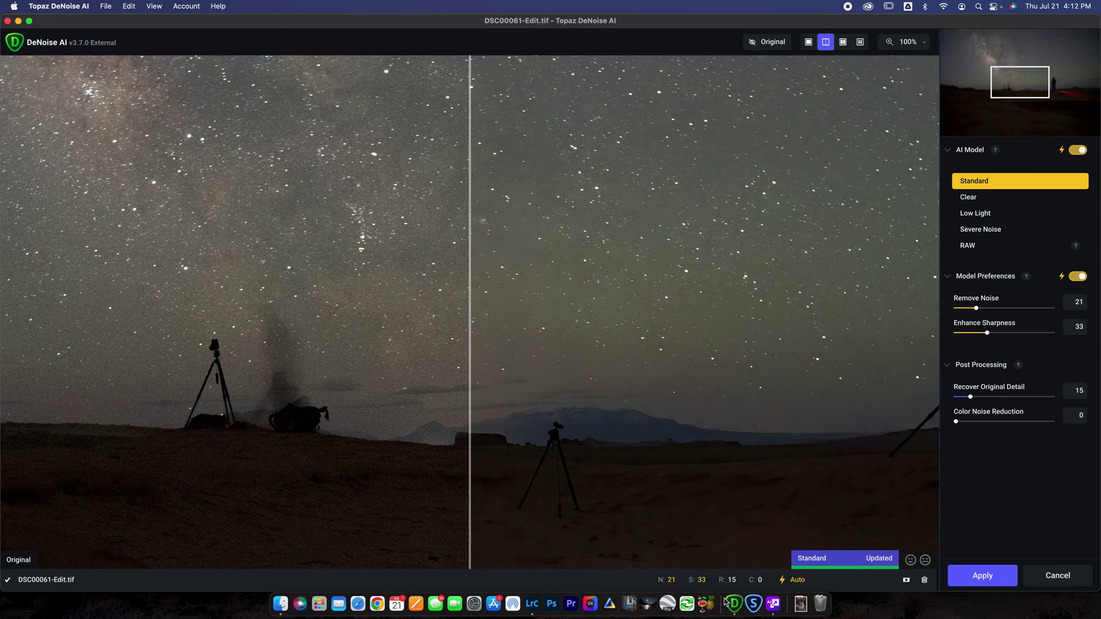
pyautogui.moveTo(720, 585)
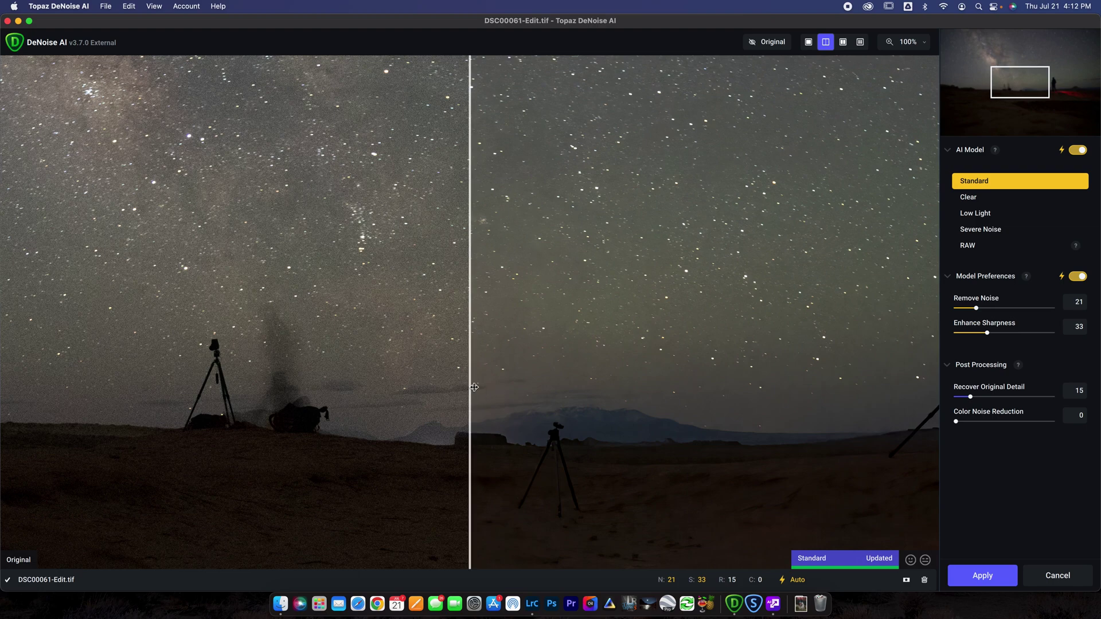
pyautogui.moveTo(470, 387); pyautogui.dragTo(550, 343)
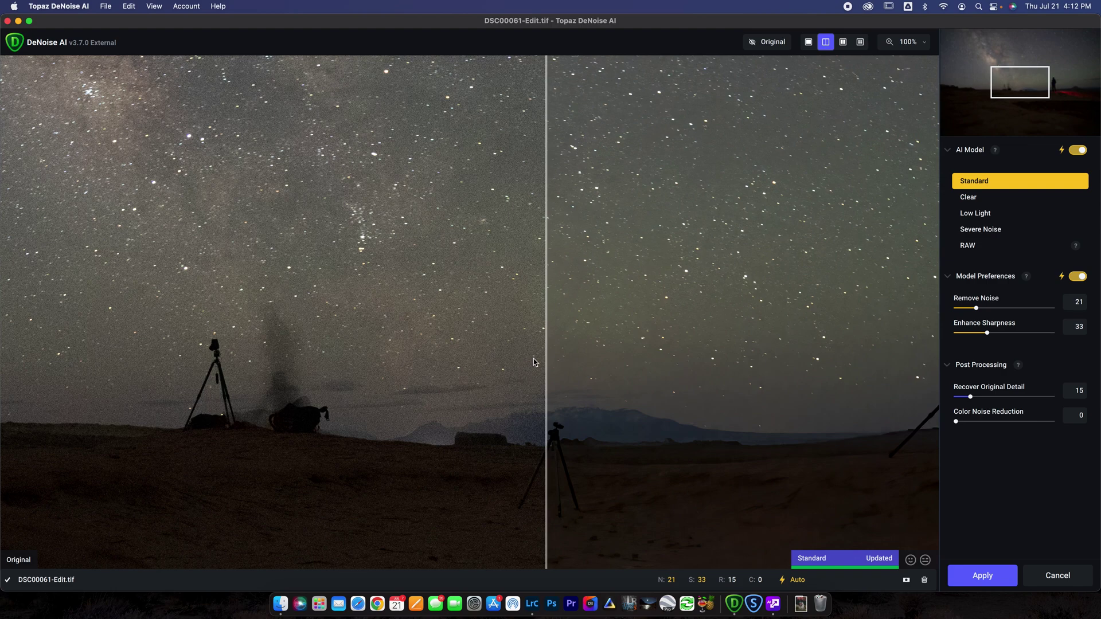
pyautogui.moveTo(546, 344); pyautogui.dragTo(479, 333)
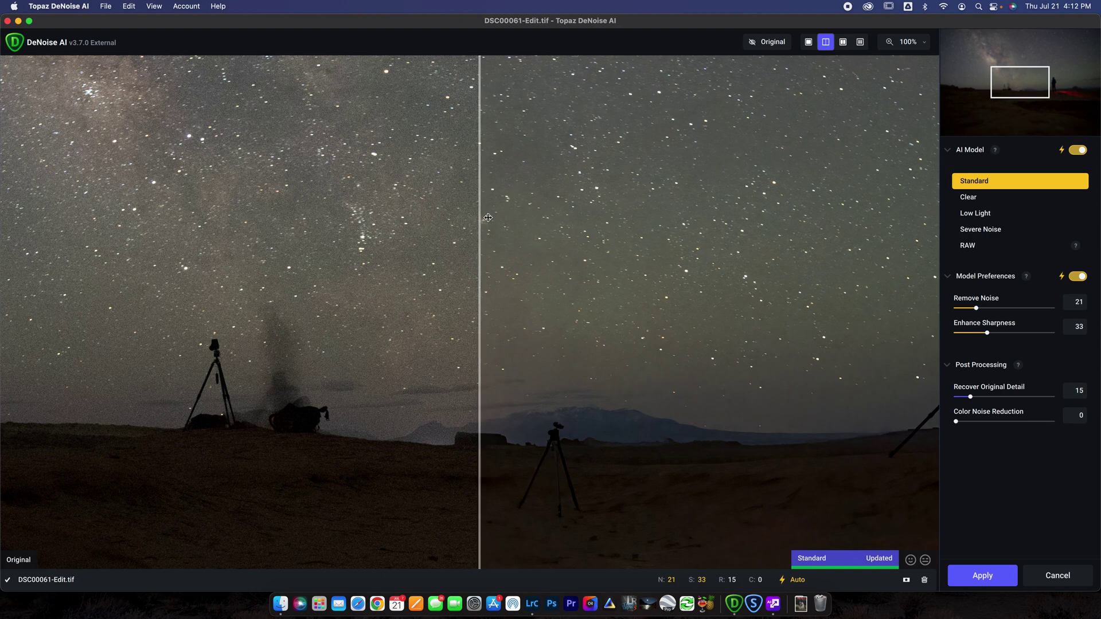
pyautogui.moveTo(480, 248); pyautogui.dragTo(545, 214)
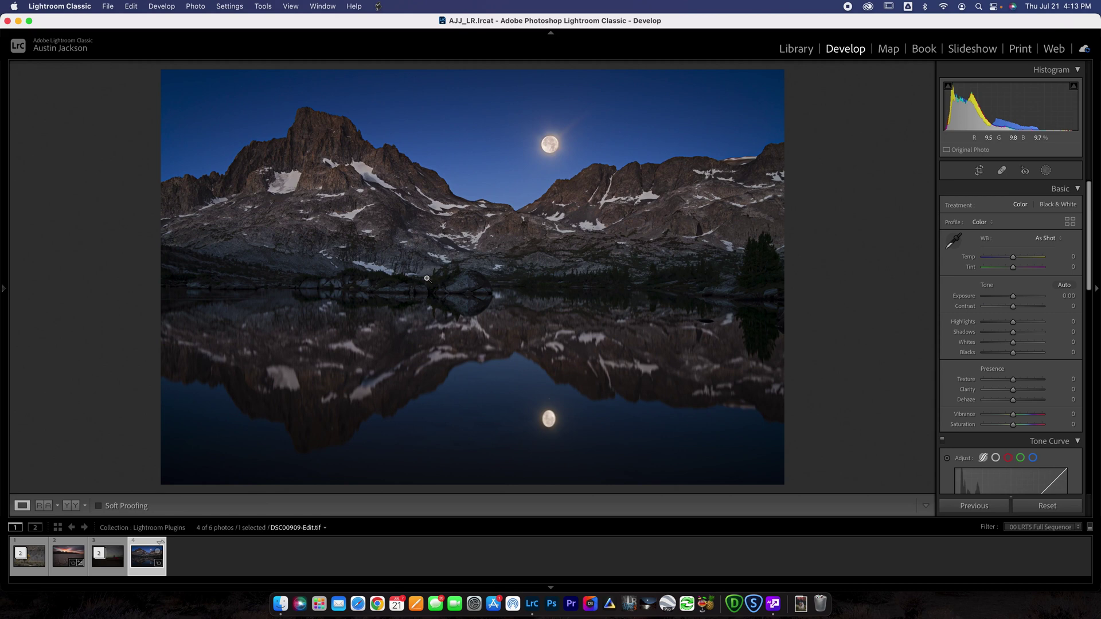
# - Open the fourth filmstrip photo, the moonlit lake, in ON1 Resize AI 2022 via Edit In
pyautogui.rightClick(139, 561)
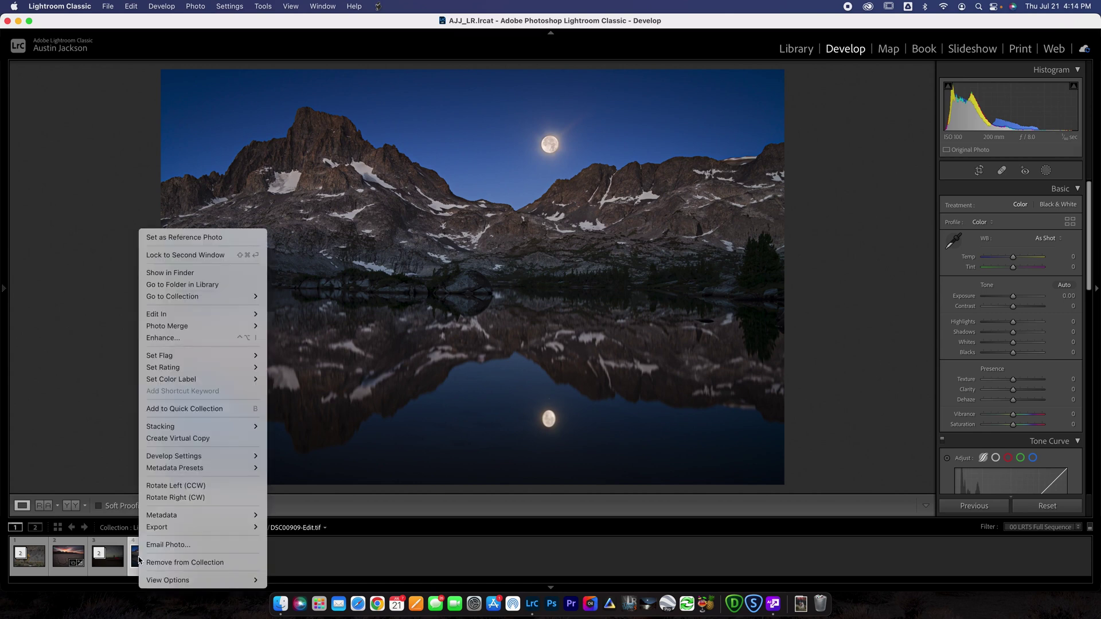
pyautogui.moveTo(230, 314)
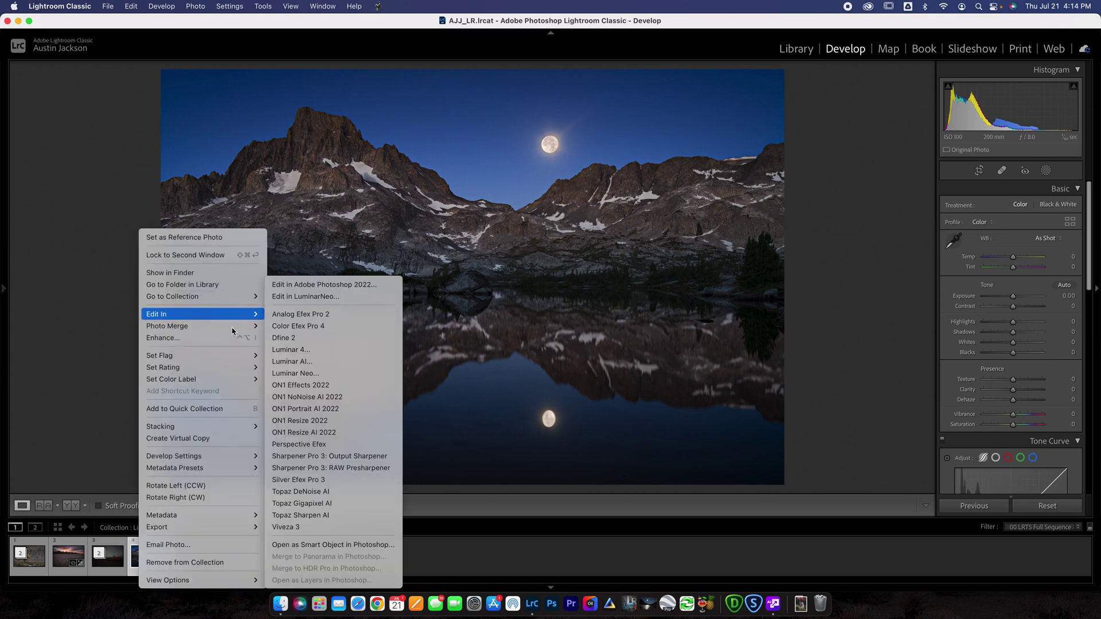
pyautogui.click(333, 437)
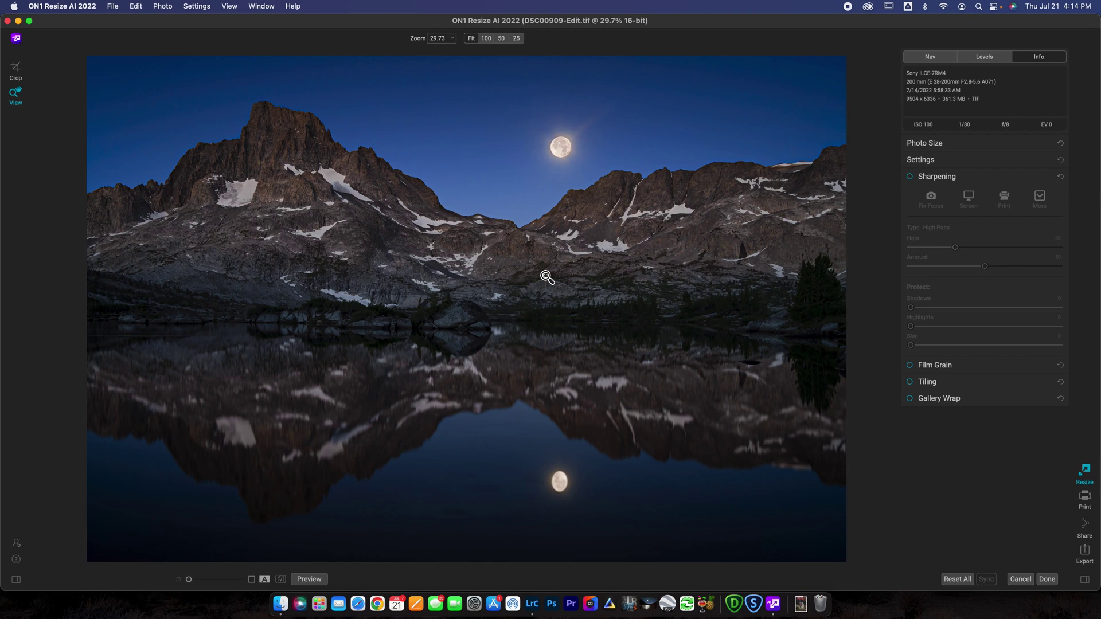
# - Set the print size to 45 × 30 inches at 300 ppi, giving 13500 × 9000 pixels
pyautogui.click(931, 146)
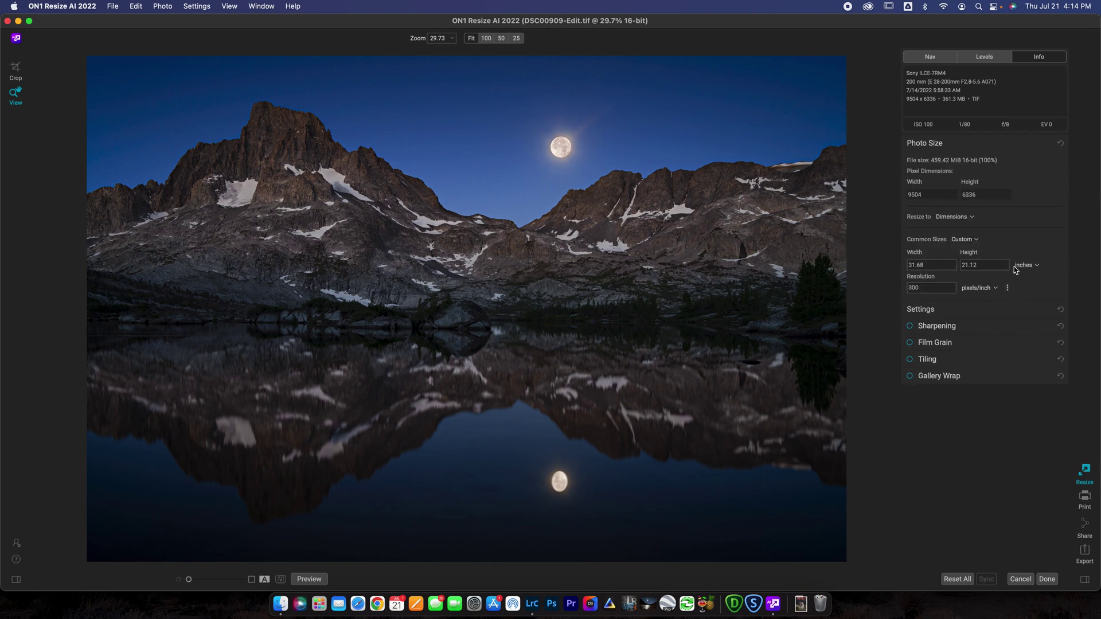
pyautogui.click(1037, 267)
pyautogui.doubleClick(932, 265)
pyautogui.click(898, 266)
pyautogui.doubleClick(951, 265)
pyautogui.write('45')
pyautogui.press('Tab')
pyautogui.press('Tab')
pyautogui.doubleClick(949, 269)
# - Turn on output sharpening with the Print preset, keeping the Progressive type
pyautogui.click(955, 326)
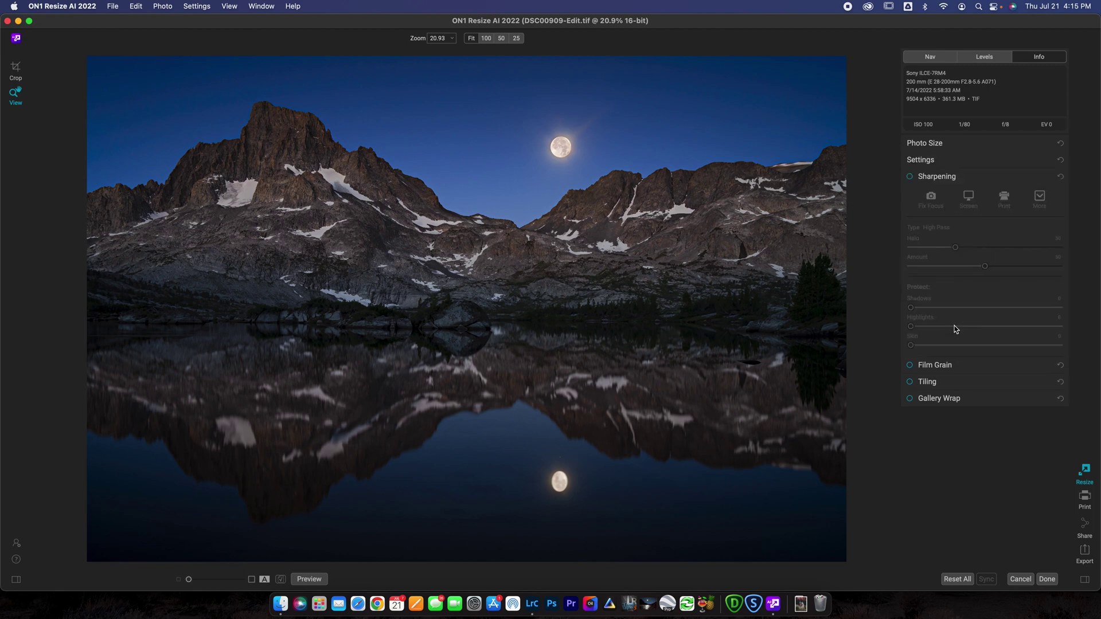
pyautogui.click(911, 178)
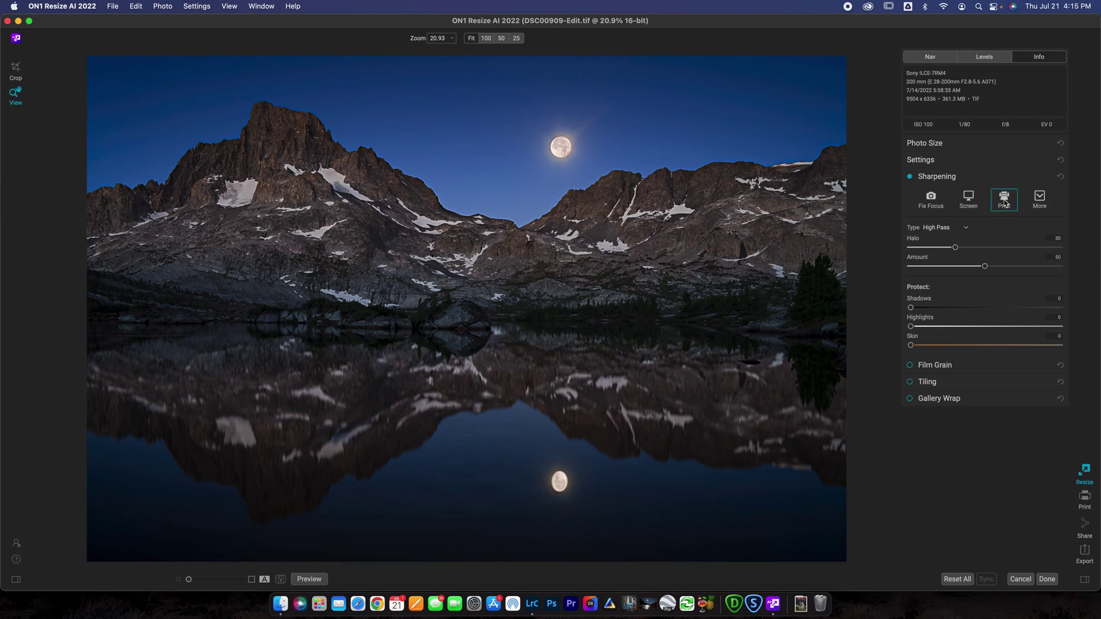
pyautogui.click(1004, 203)
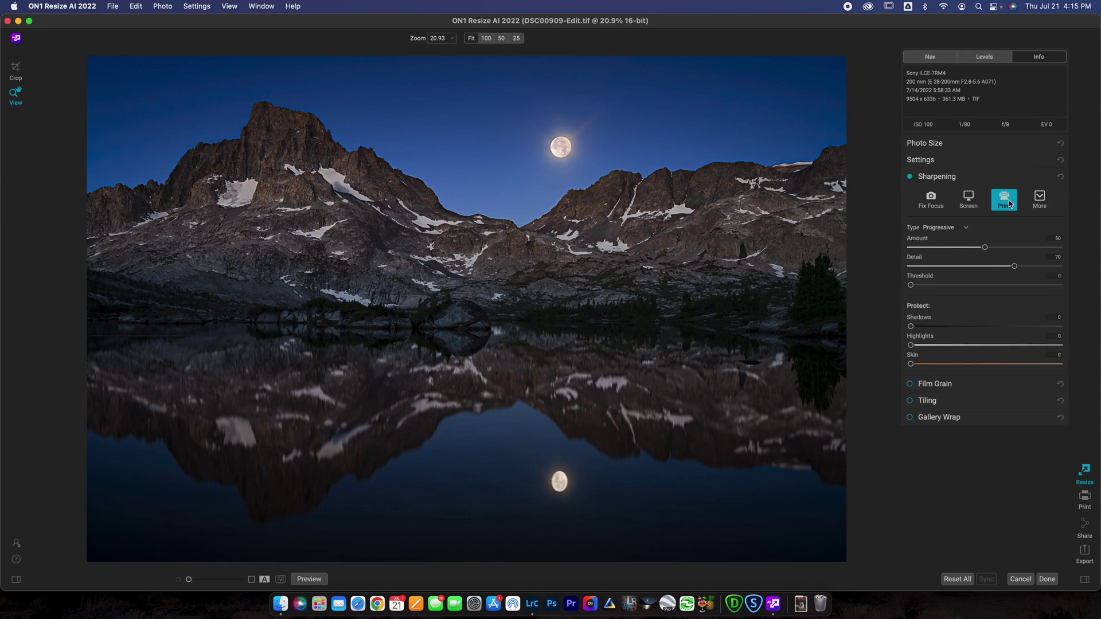
pyautogui.click(965, 228)
pyautogui.click(952, 245)
# - View the photo at 100% and pan to the rocky peak against the sky
pyautogui.click(486, 38)
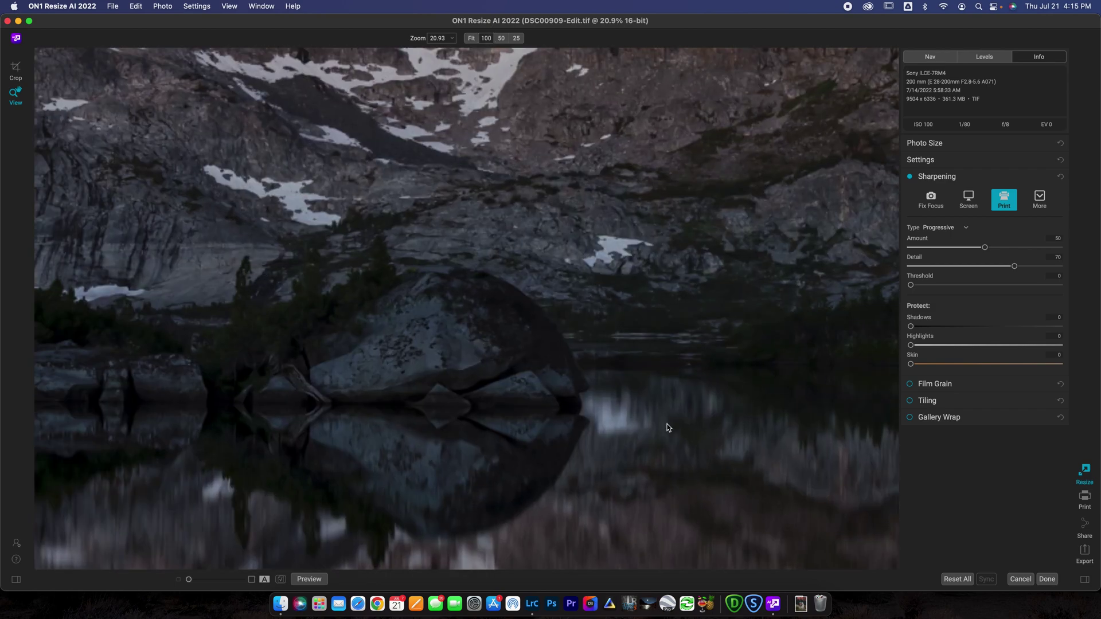
pyautogui.scroll(10, 597, 211)
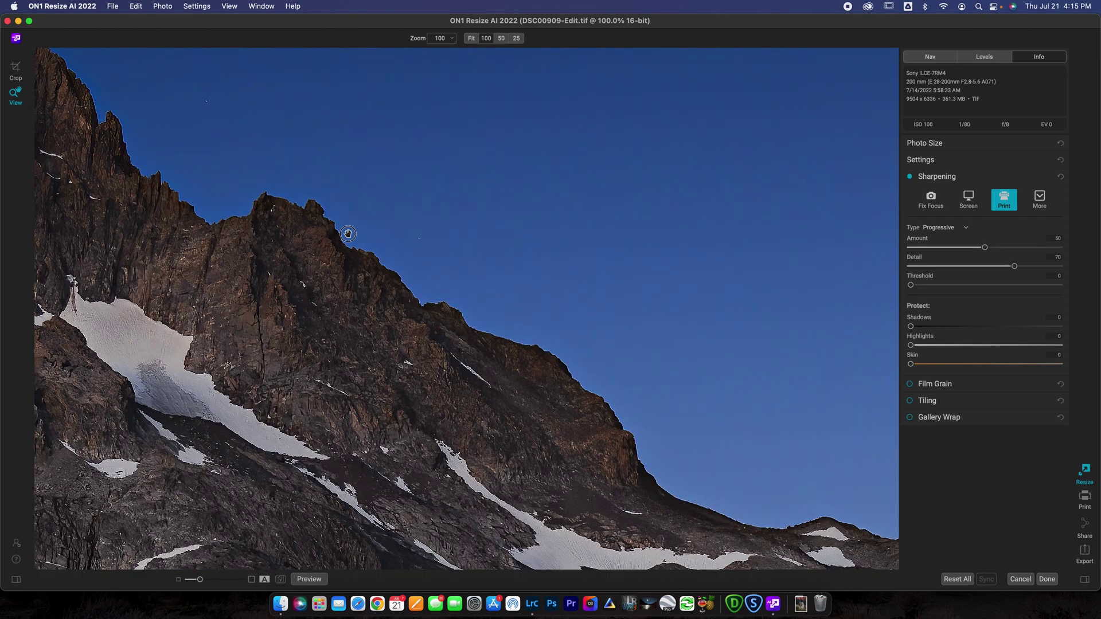
pyautogui.moveTo(346, 234); pyautogui.dragTo(722, 390)
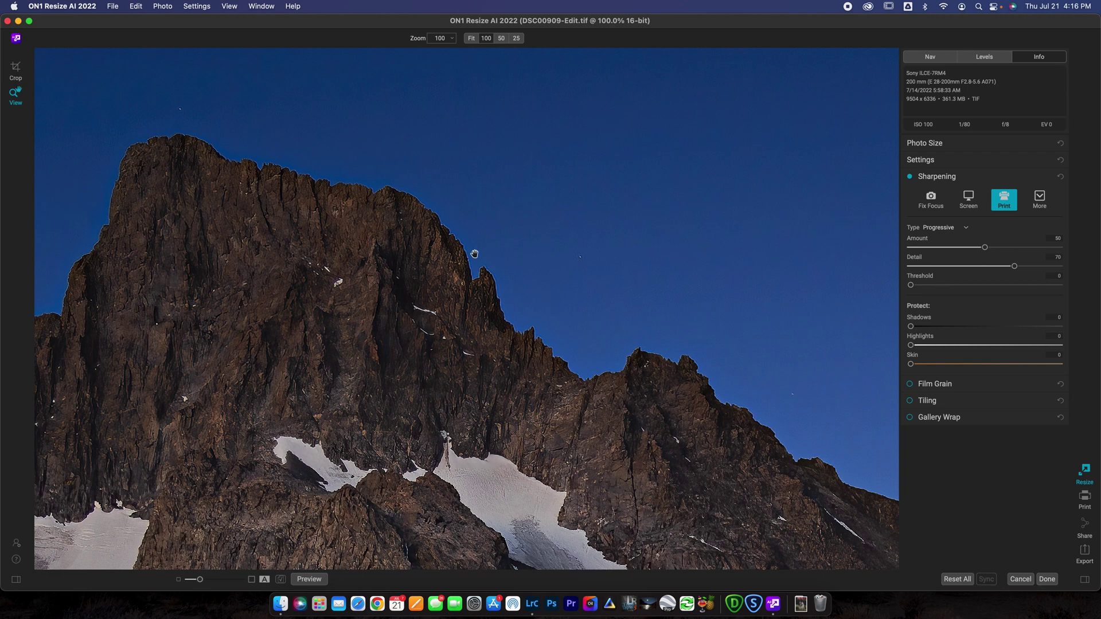
pyautogui.click(918, 287)
# - Raise Threshold slightly, set Detail to 100 and lower Amount to about 26
pyautogui.moveTo(917, 288)
pyautogui.mouseDown()
pyautogui.moveTo(1004, 285)
pyautogui.moveTo(912, 287)
pyautogui.moveTo(1001, 285)
pyautogui.moveTo(922, 286)
pyautogui.mouseUp()
pyautogui.moveTo(1014, 267); pyautogui.dragTo(1061, 267)
pyautogui.moveTo(984, 247); pyautogui.dragTo(949, 248)
# - Compare the mountain with sharpening on and off, leaving sharpening enabled
pyautogui.click(911, 176)
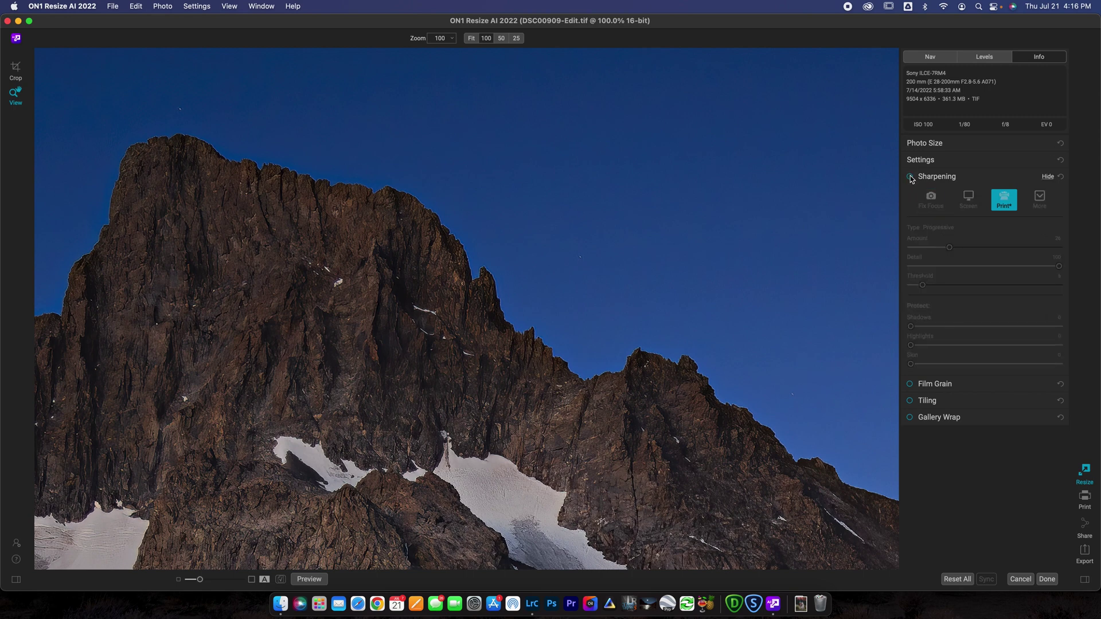
pyautogui.click(910, 177)
pyautogui.click(910, 177)
pyautogui.click(911, 177)
pyautogui.click(910, 176)
pyautogui.click(910, 177)
pyautogui.click(911, 176)
pyautogui.click(910, 176)
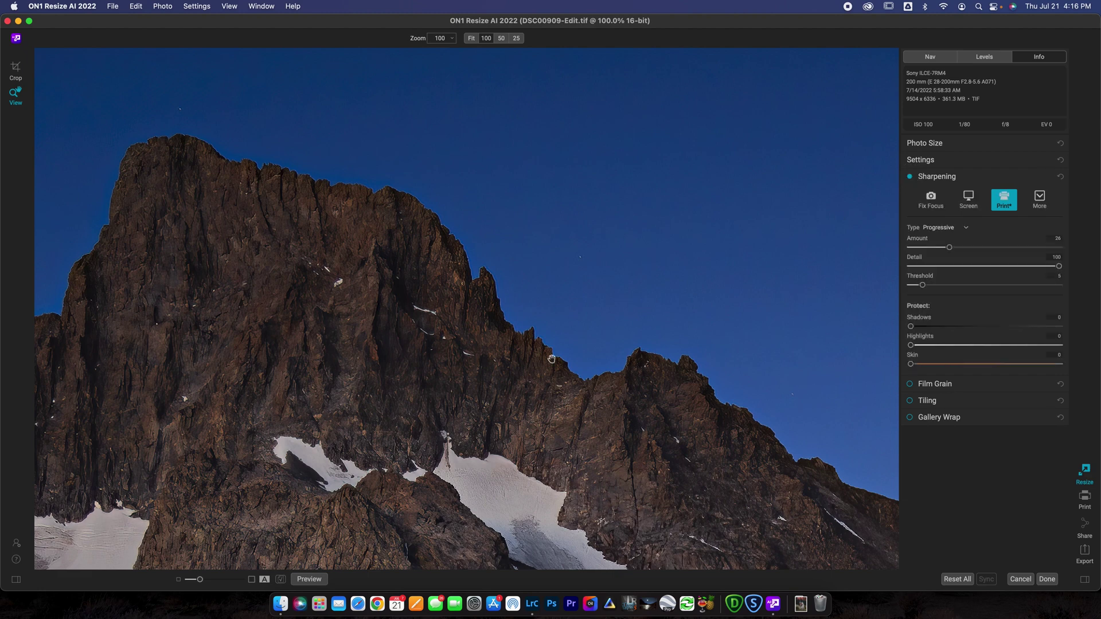
pyautogui.click(479, 339)
pyautogui.moveTo(480, 339); pyautogui.dragTo(531, 277)
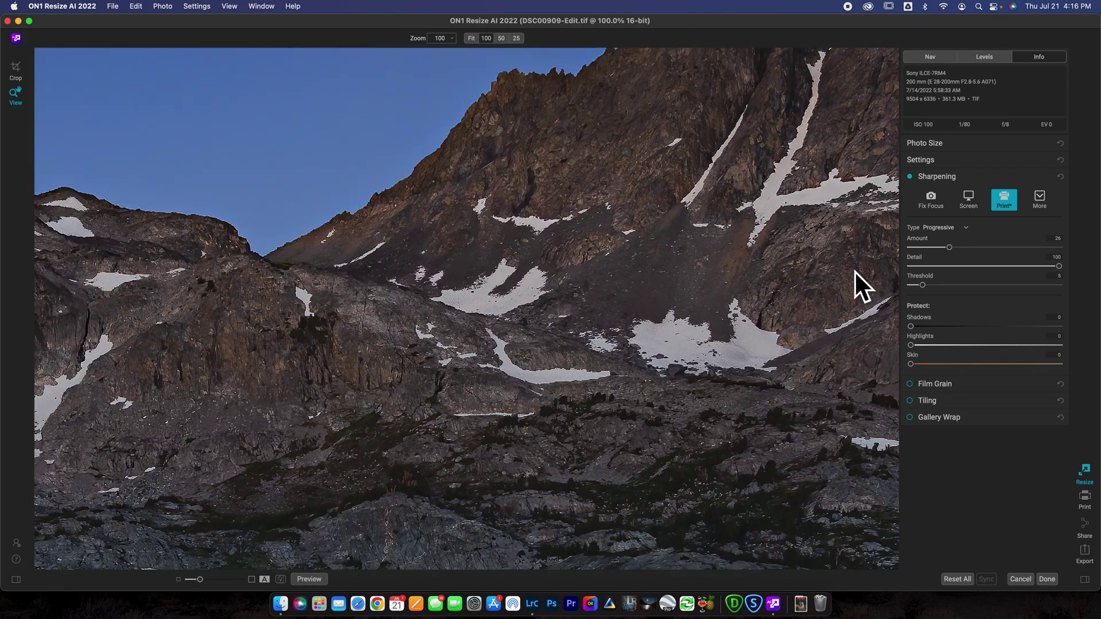
pyautogui.click(910, 177)
pyautogui.click(910, 177)
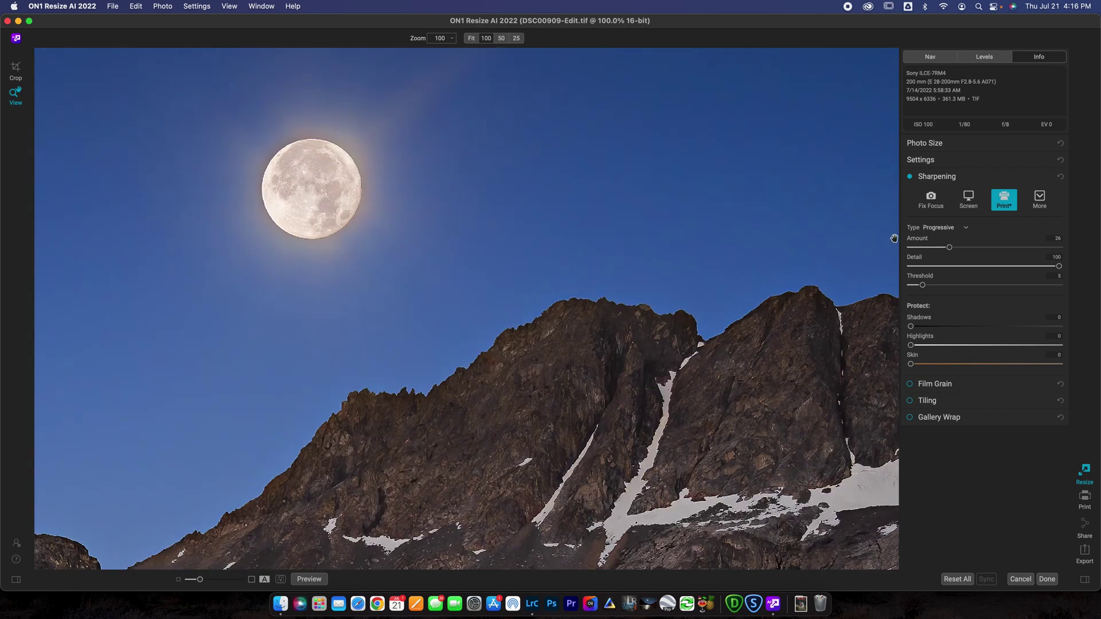
pyautogui.click(909, 176)
pyautogui.click(910, 177)
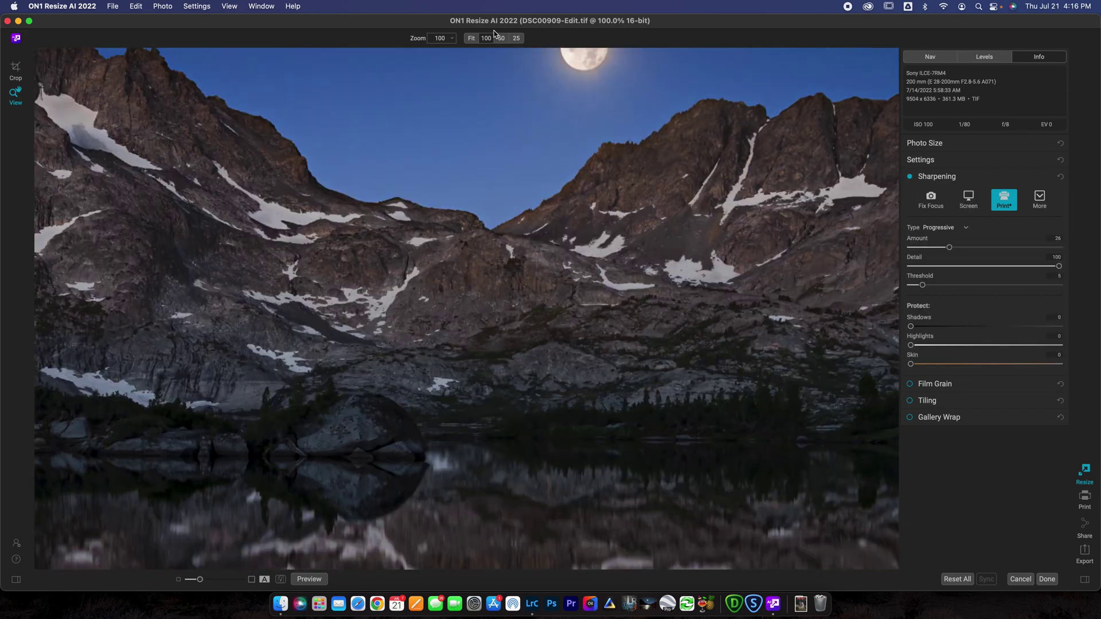
# - Fit the whole moonlit lake photo back in the view with Cmd+0
pyautogui.press('super+0')
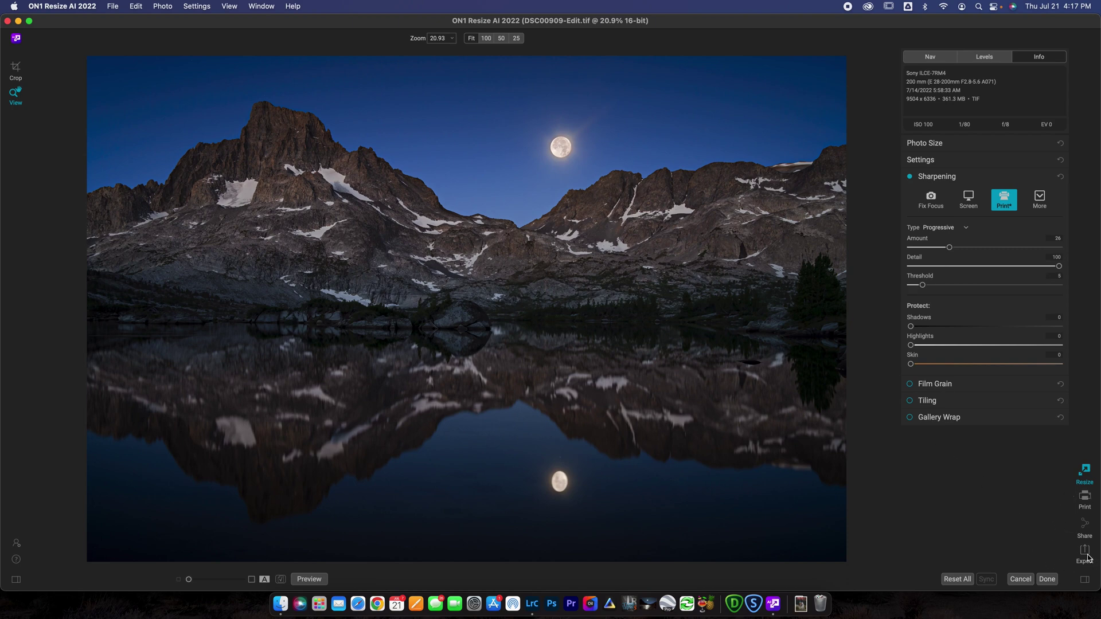
pyautogui.press('super+shift+e')
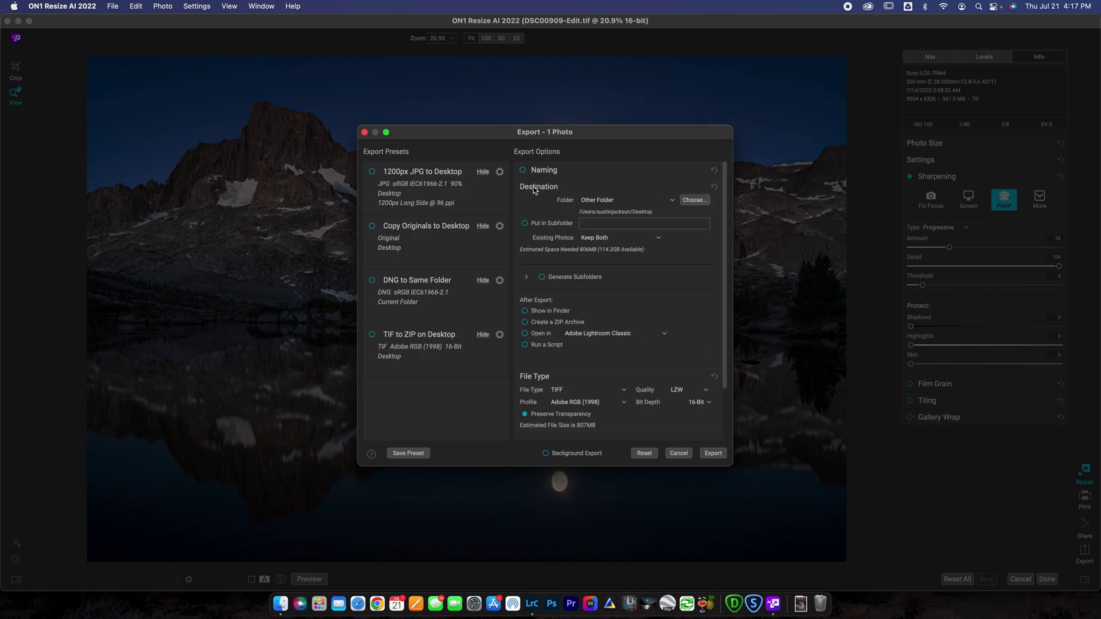
pyautogui.scroll(-3, 562, 237)
pyautogui.scroll(4, 552, 202)
pyautogui.scroll(-2, 591, 280)
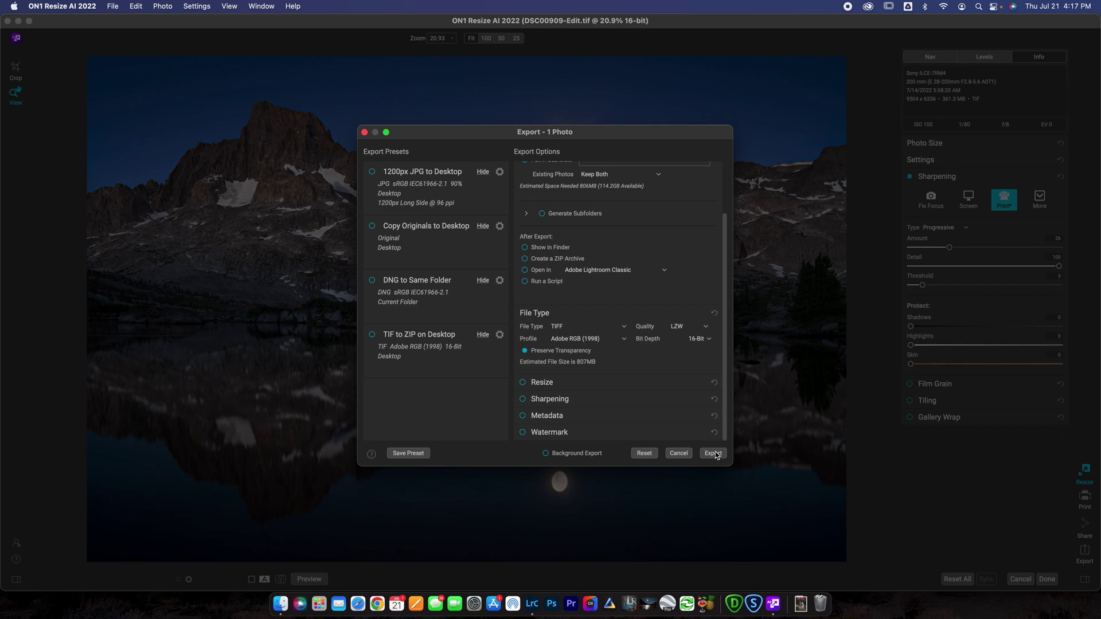
pyautogui.click(679, 454)
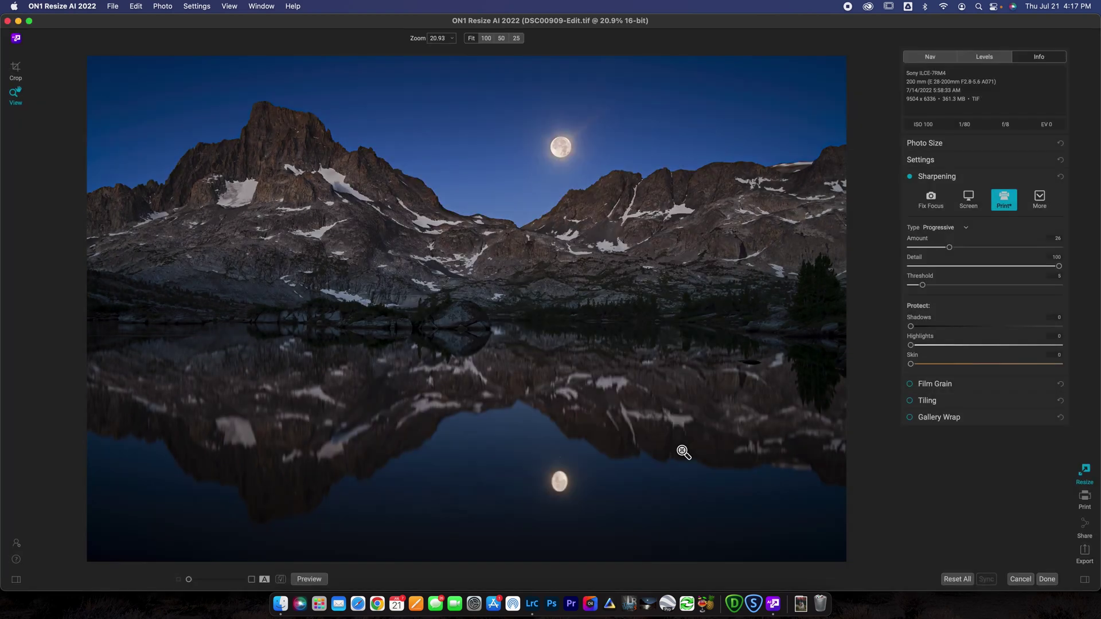